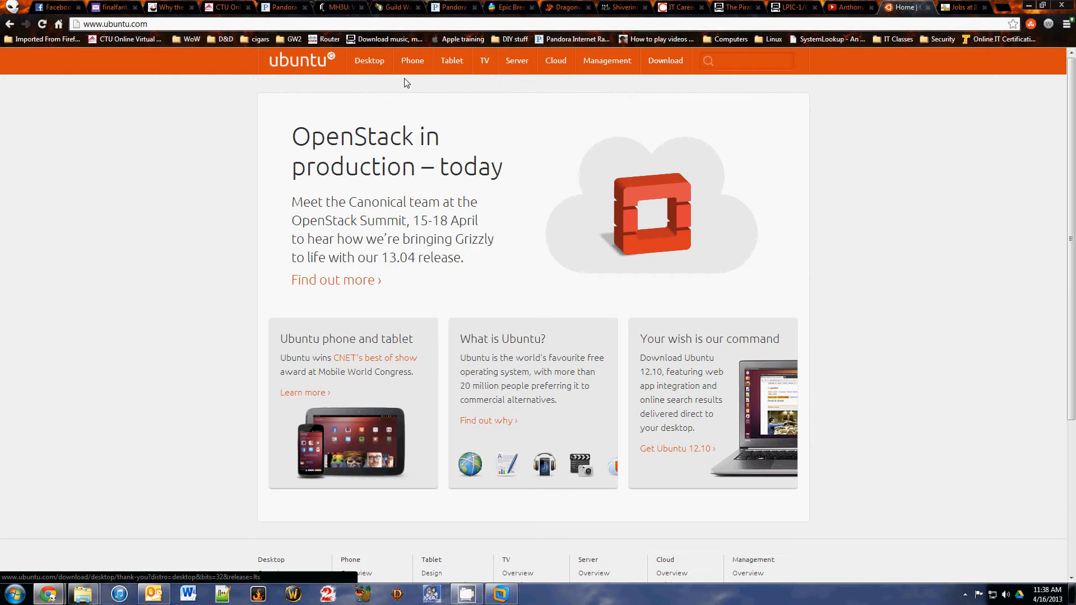
- From ubuntu.com's Desktop section, request the Ubuntu 12.04 LTS 32-bit (recommended) download
{"action": "left_click", "coordinate": [370, 66]}
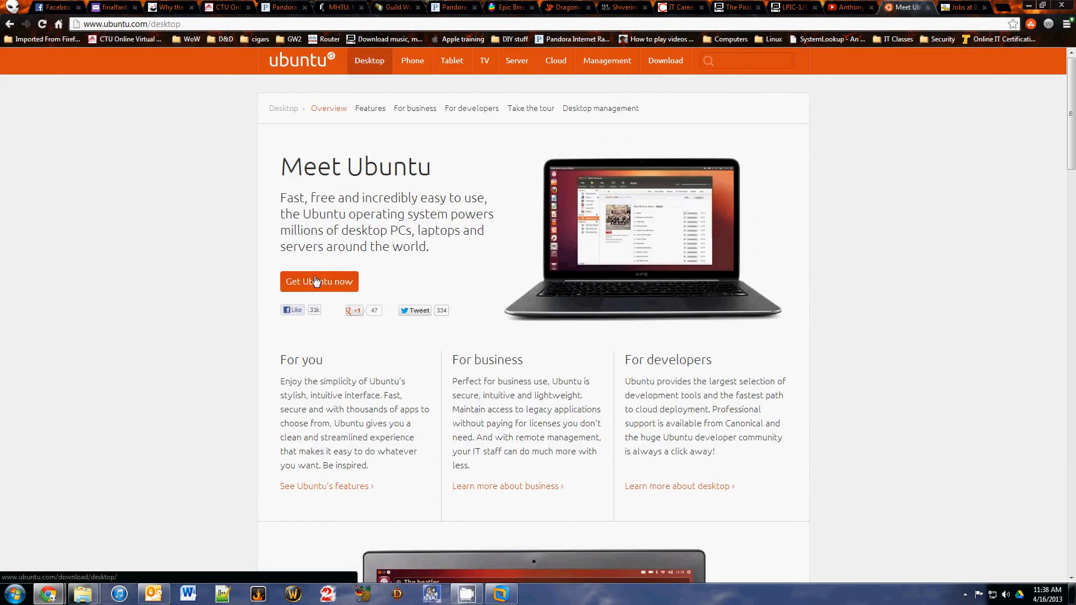
{"action": "left_click", "coordinate": [347, 287]}
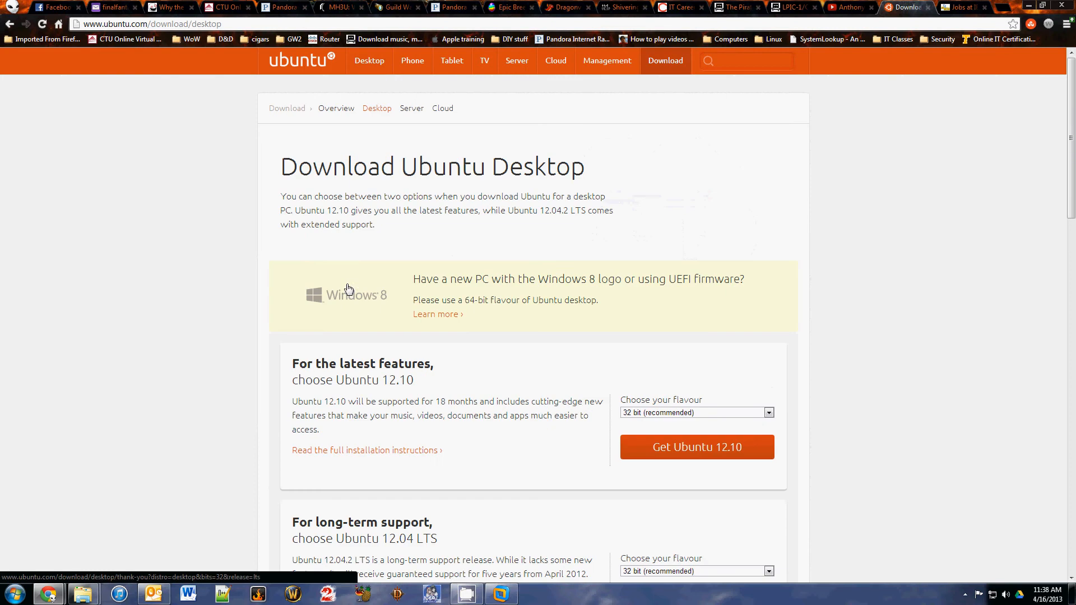
{"action": "scroll", "coordinate": [299, 242], "scroll_direction": "down", "scroll_amount": 4}
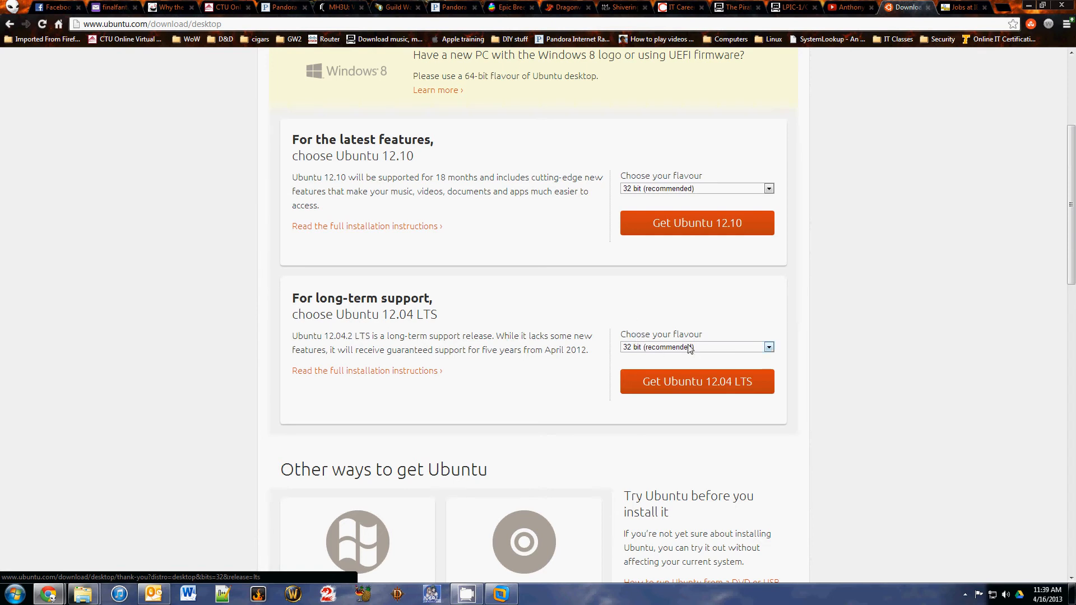
{"action": "left_click", "coordinate": [667, 388]}
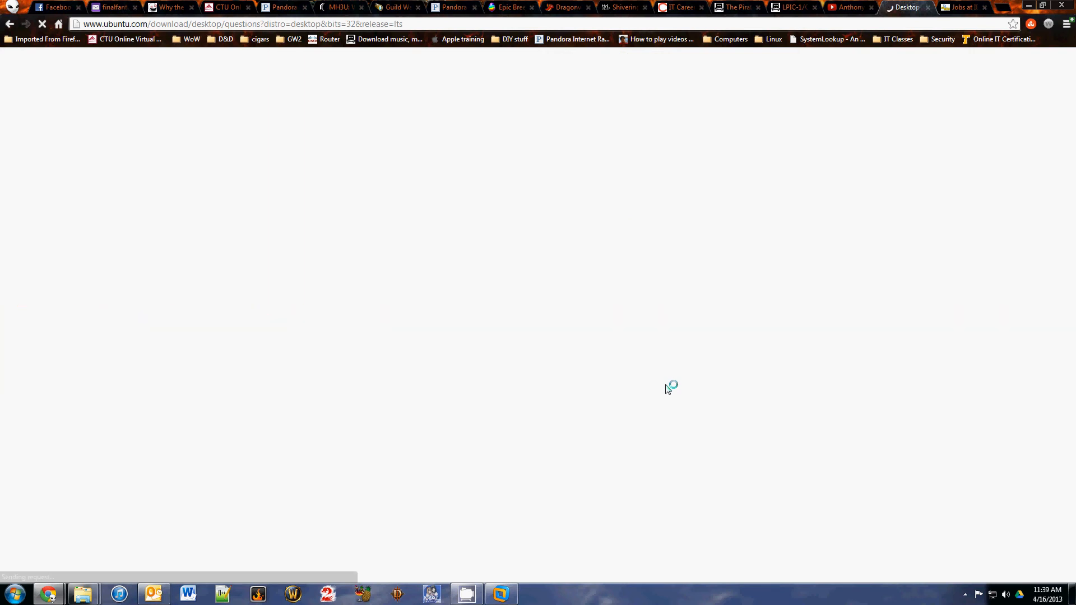
{"action": "scroll", "coordinate": [728, 227], "scroll_direction": "down", "scroll_amount": 1}
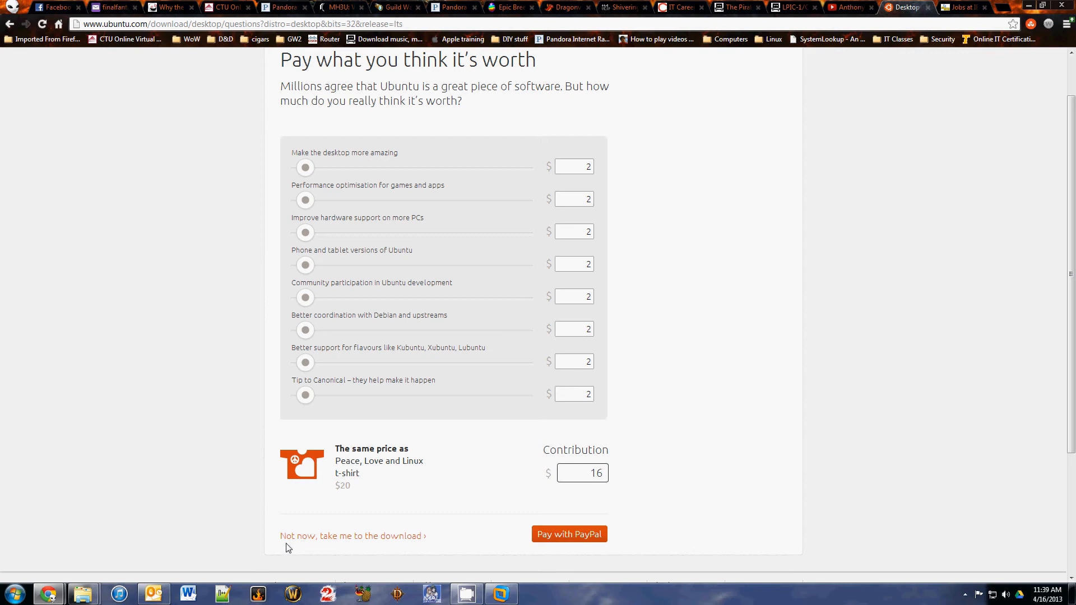
- Choose 'Not now, take me to the download', cancel the ISO download, and bring up VMware Workstation
{"action": "left_click", "coordinate": [374, 537]}
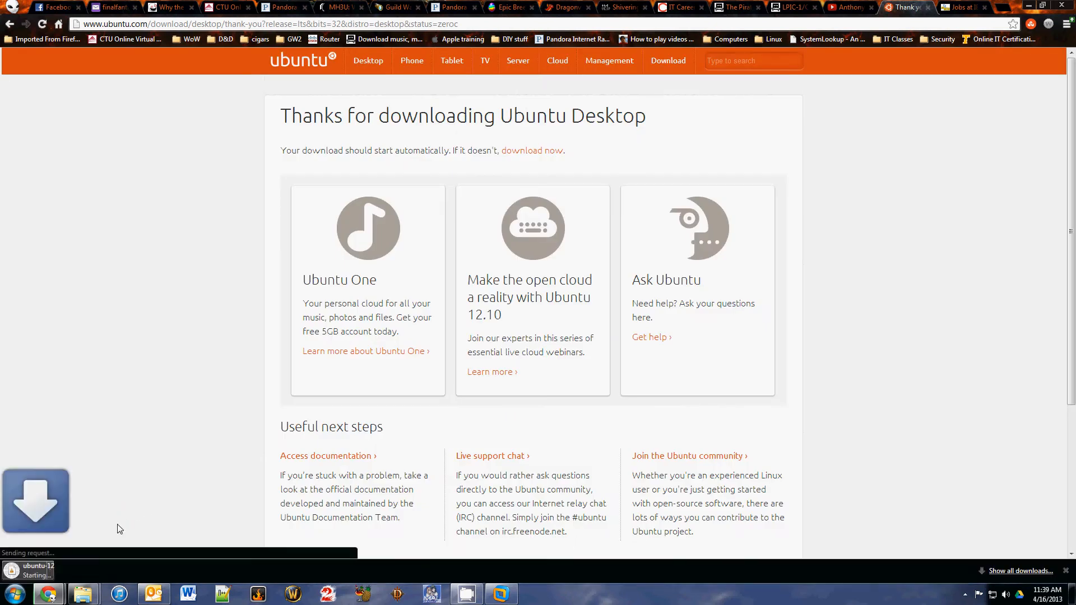
{"action": "left_click", "coordinate": [112, 570]}
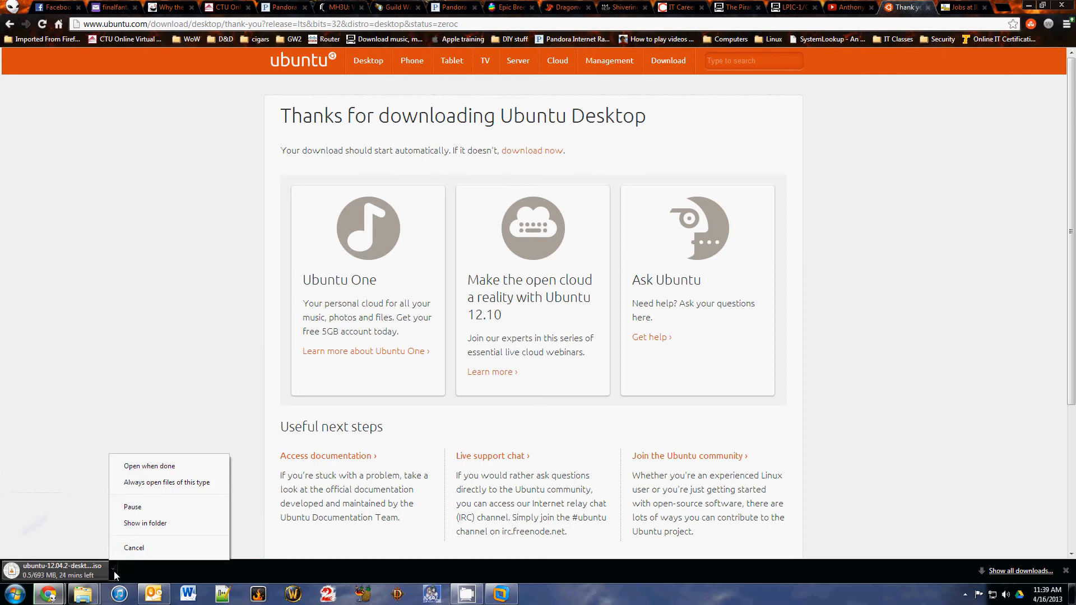
{"action": "left_click", "coordinate": [150, 548]}
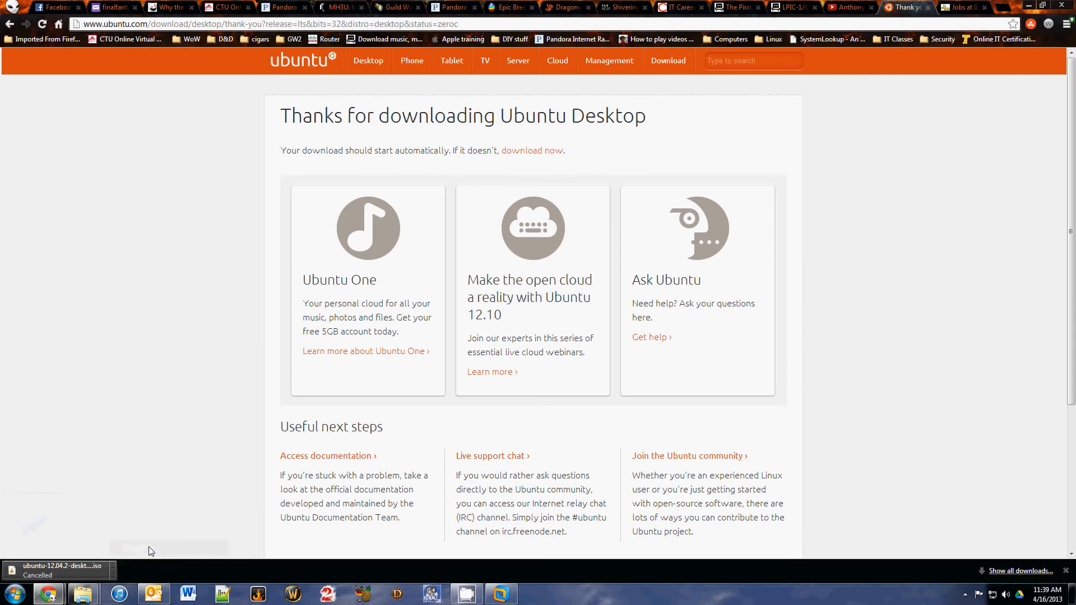
{"action": "left_click", "coordinate": [1065, 570]}
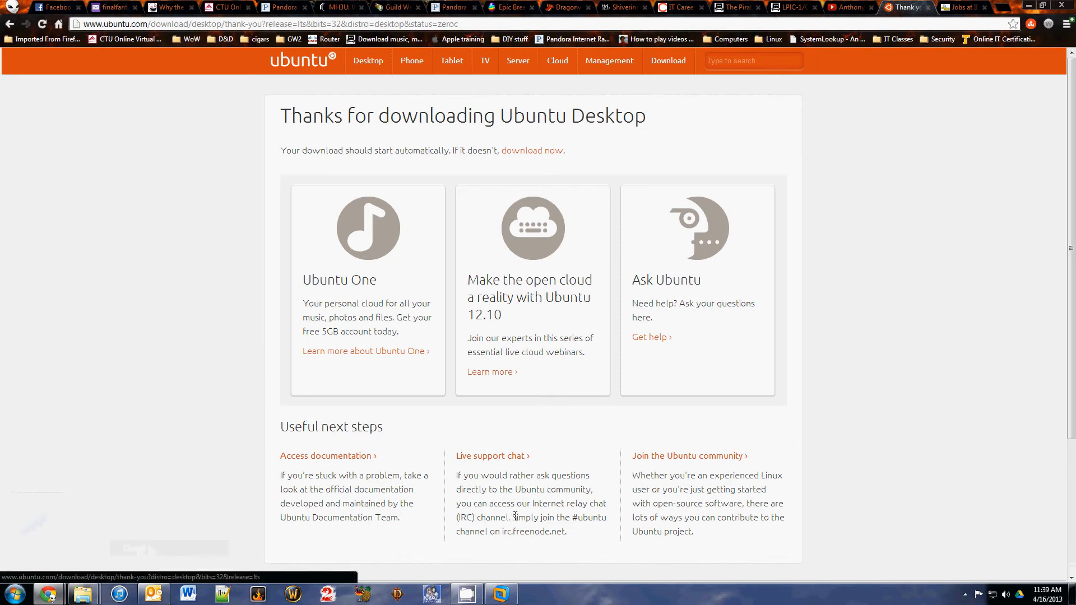
{"action": "left_click", "coordinate": [501, 595]}
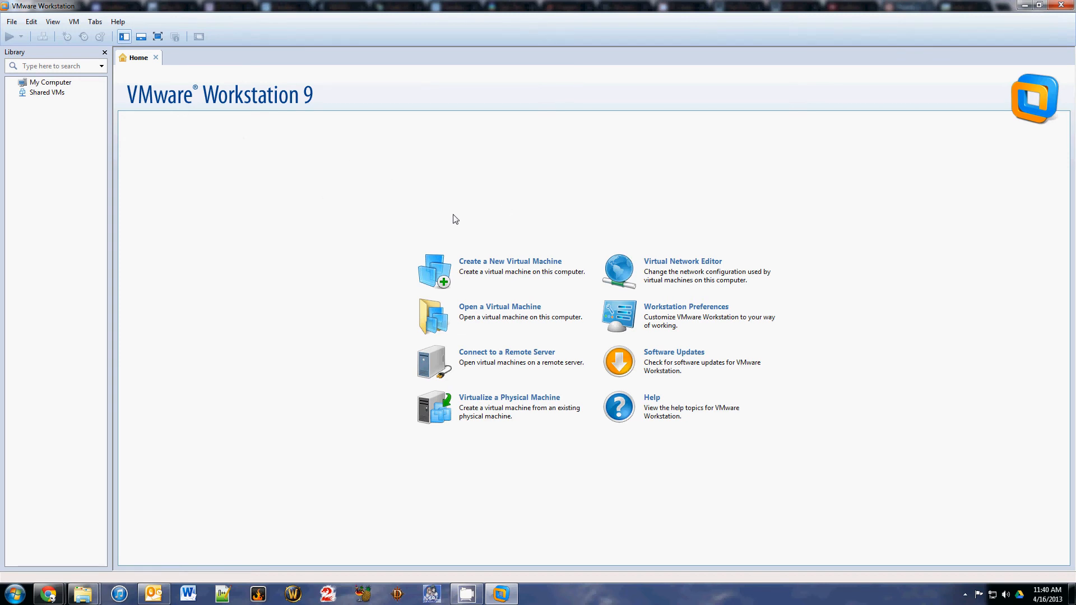
- Launch the New Virtual Machine Wizard using the Typical configuration
{"action": "left_click", "coordinate": [480, 274]}
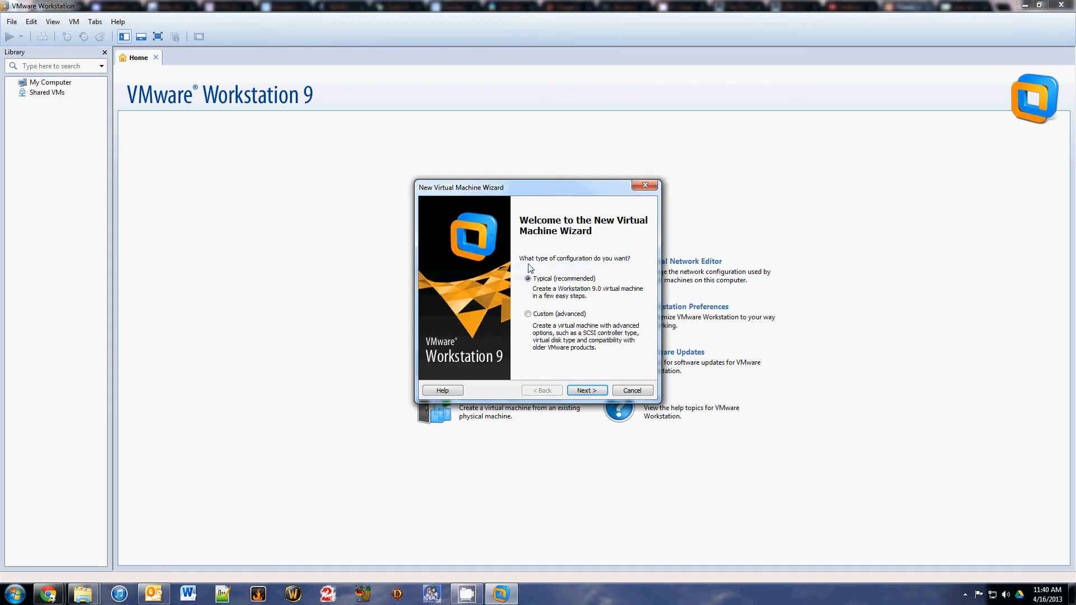
{"action": "left_click", "coordinate": [597, 391]}
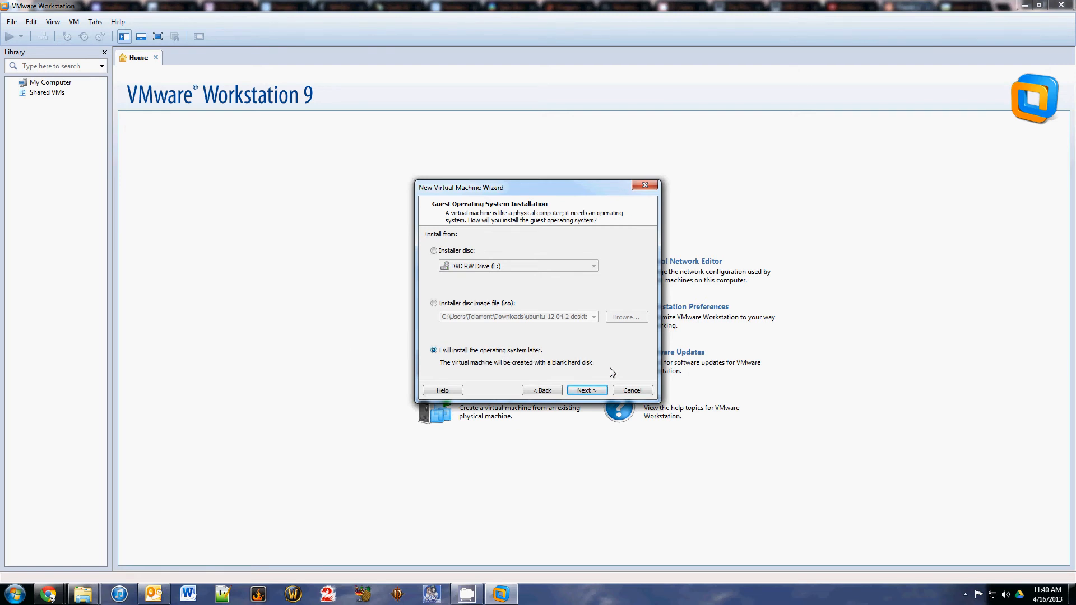
- Choose Linux with version Ubuntu as the guest OS and begin editing the 'Ubuntu (2)' name
{"action": "left_click", "coordinate": [585, 391]}
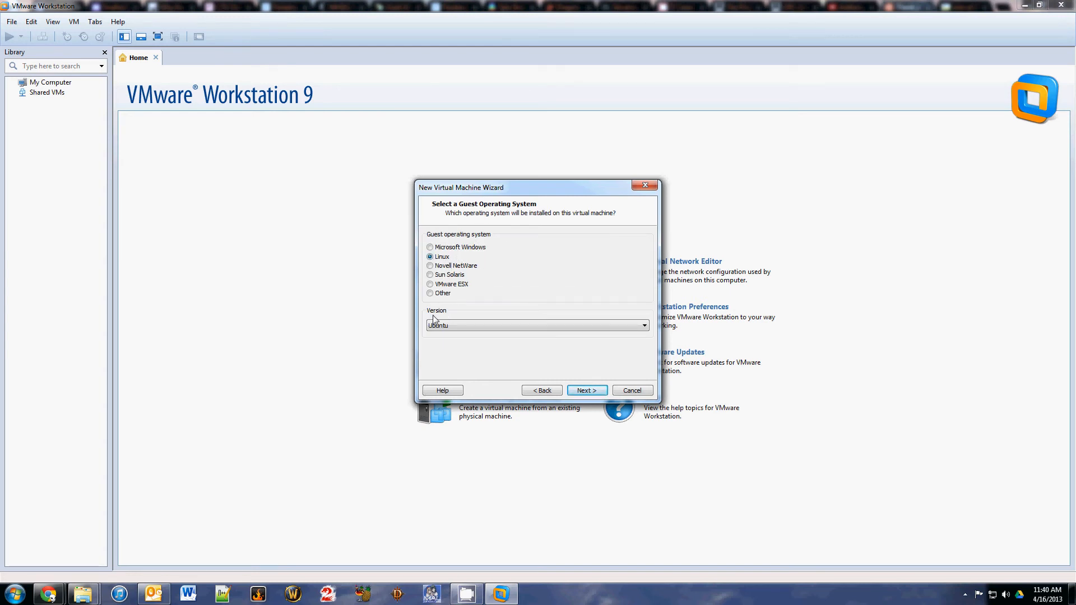
{"action": "left_click", "coordinate": [474, 327]}
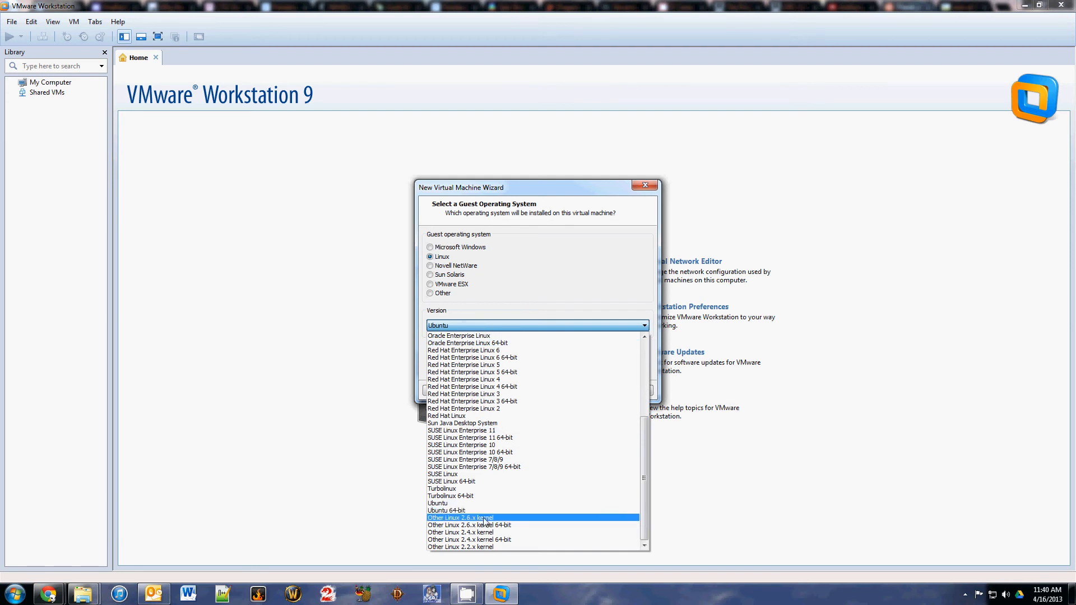
{"action": "left_click", "coordinate": [448, 504]}
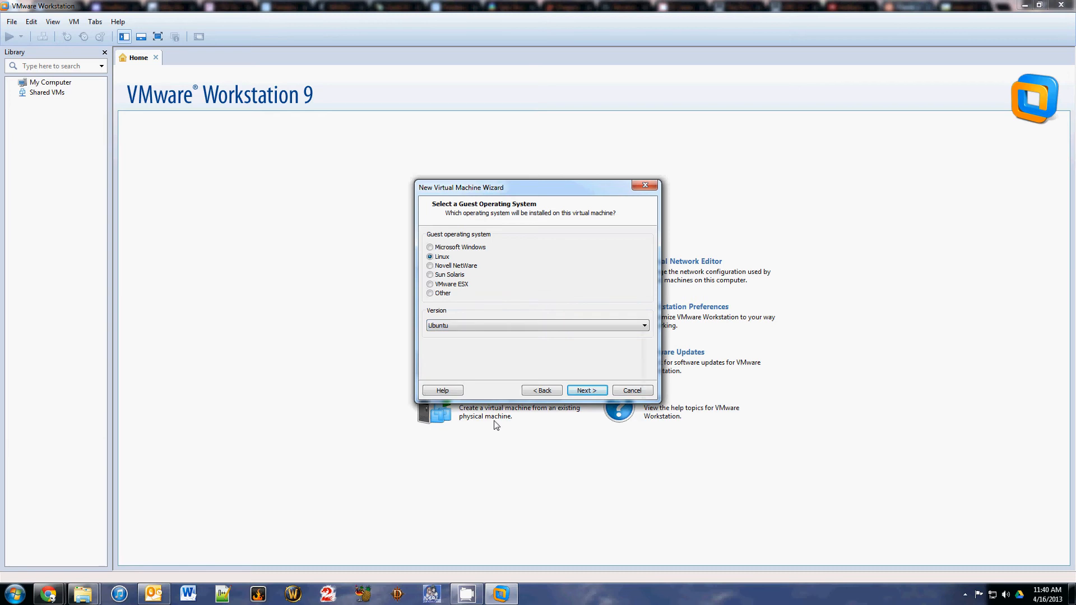
{"action": "left_click", "coordinate": [587, 390]}
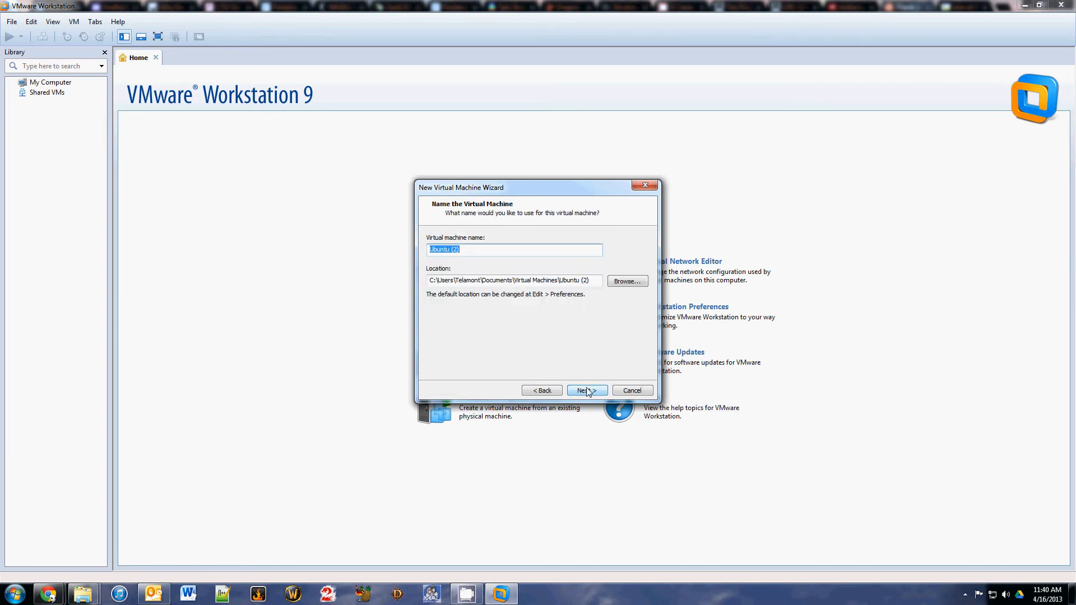
{"action": "left_click", "coordinate": [476, 253]}
- Delete the old Ubuntu folder under Virtual Machines in the Browse For Folder dialog, then cancel it
{"action": "left_click", "coordinate": [631, 281]}
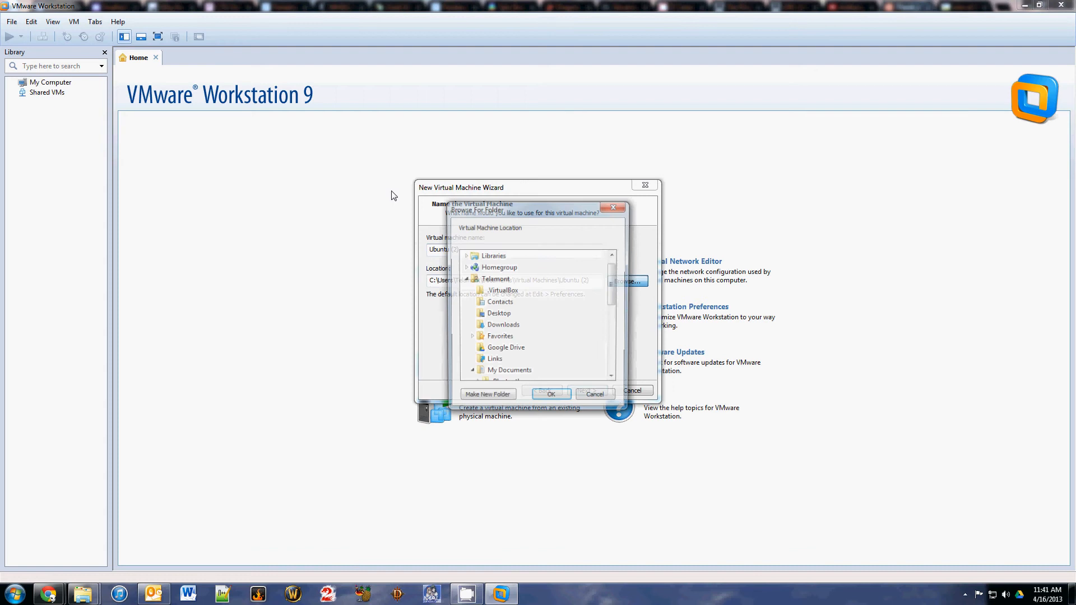
{"action": "left_click_drag", "start_coordinate": [615, 310], "coordinate": [615, 352]}
{"action": "left_click", "coordinate": [476, 279]}
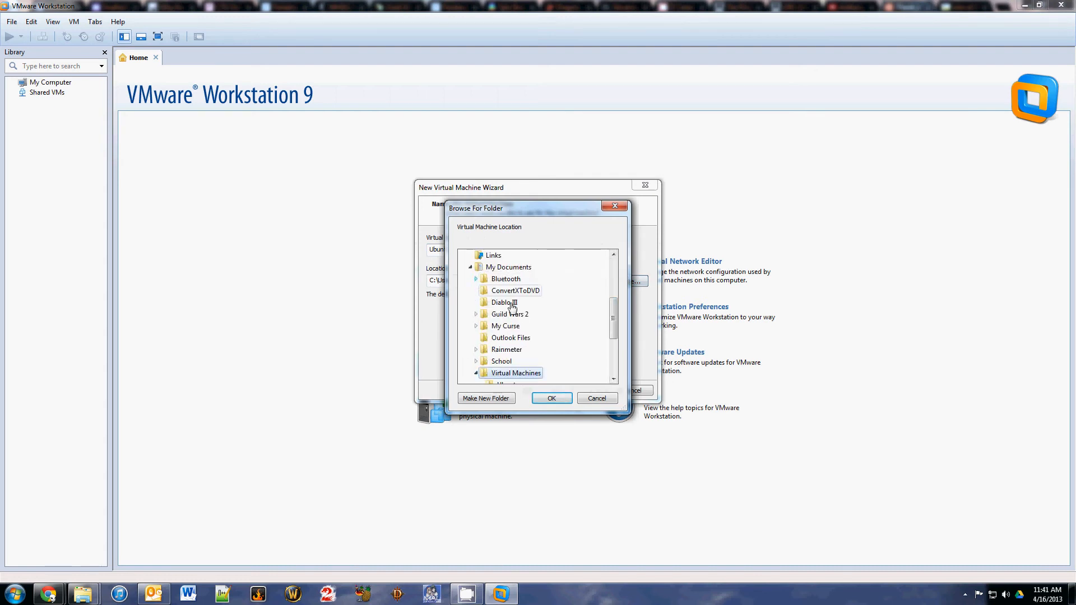
{"action": "left_click_drag", "start_coordinate": [613, 319], "coordinate": [569, 333]}
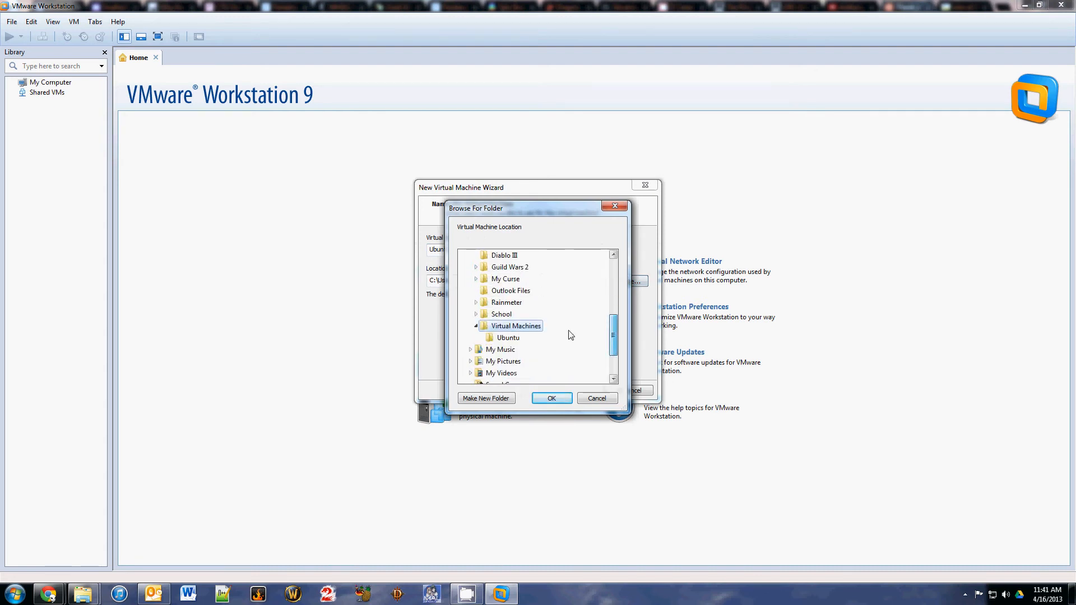
{"action": "left_click", "coordinate": [507, 338]}
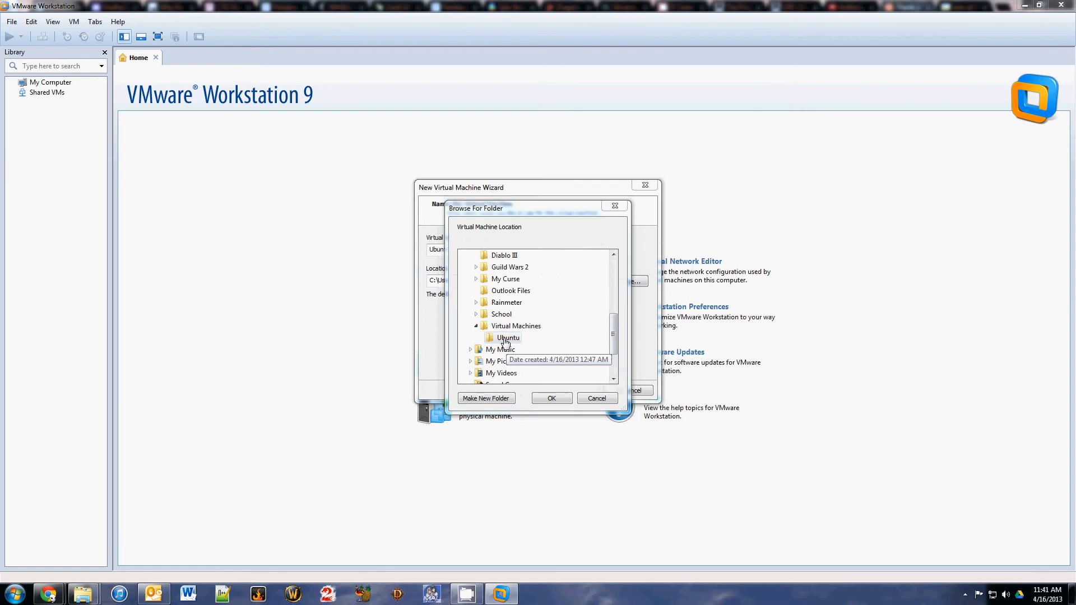
{"action": "key", "text": "Delete"}
{"action": "key", "text": "Return"}
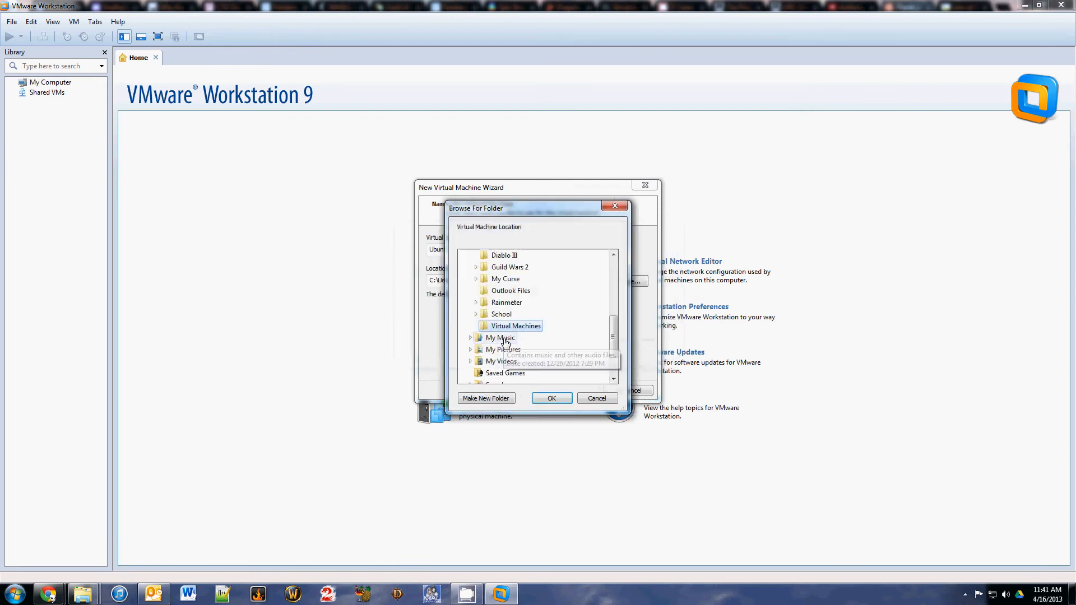
{"action": "left_click", "coordinate": [612, 400]}
- Rename the virtual machine from 'Ubuntu (2)' to 'Ubuntu' and continue
{"action": "left_click", "coordinate": [489, 247]}
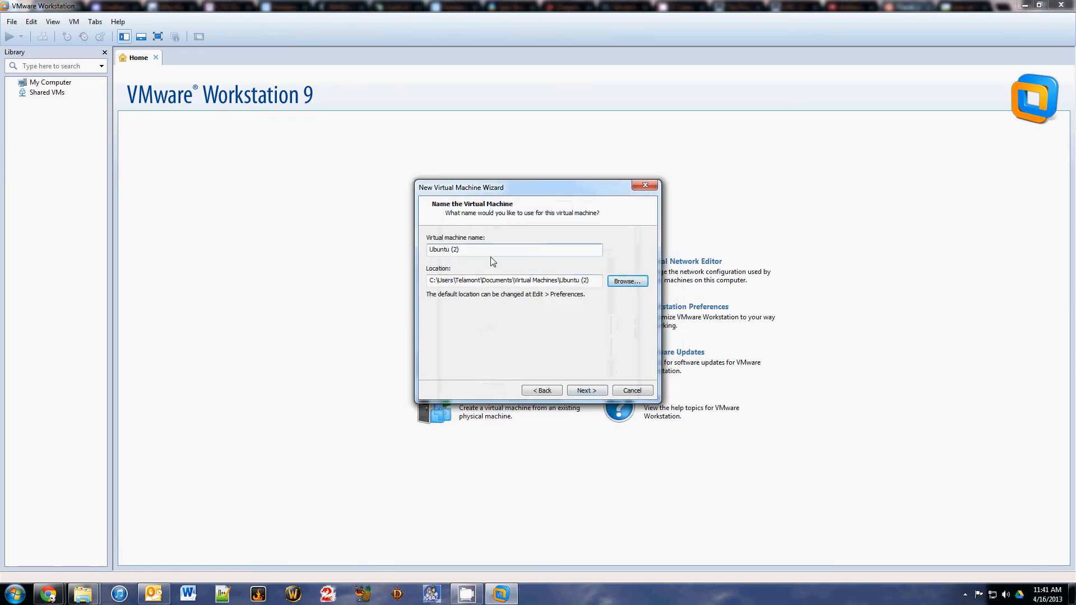
{"action": "key", "text": "BackSpace"}
{"action": "key", "text": "BackSpace"}
{"action": "key", "text": "BackSpace"}
{"action": "key", "text": "BackSpace"}
{"action": "key", "text": "Return"}
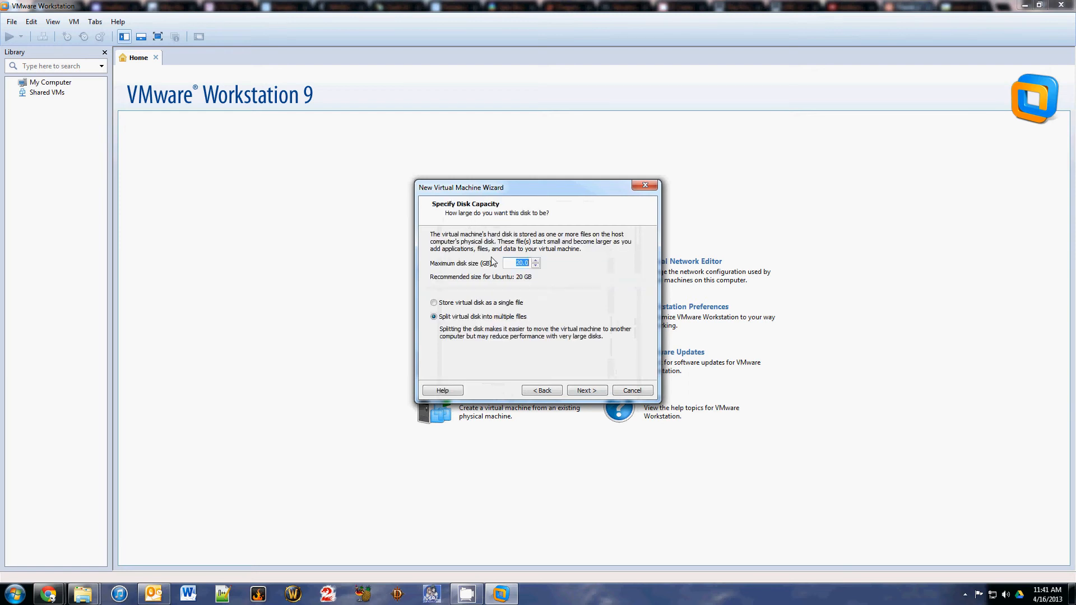
- Reduce the maximum disk size from 20 GB to 10 GB as a single file, then Customize Hardware
{"action": "left_click", "coordinate": [535, 266]}
{"action": "left_click", "coordinate": [535, 265]}
{"action": "left_click", "coordinate": [535, 266]}
{"action": "left_click", "coordinate": [535, 265]}
{"action": "left_click", "coordinate": [535, 266]}
{"action": "left_click", "coordinate": [434, 303]}
{"action": "left_click", "coordinate": [602, 392]}
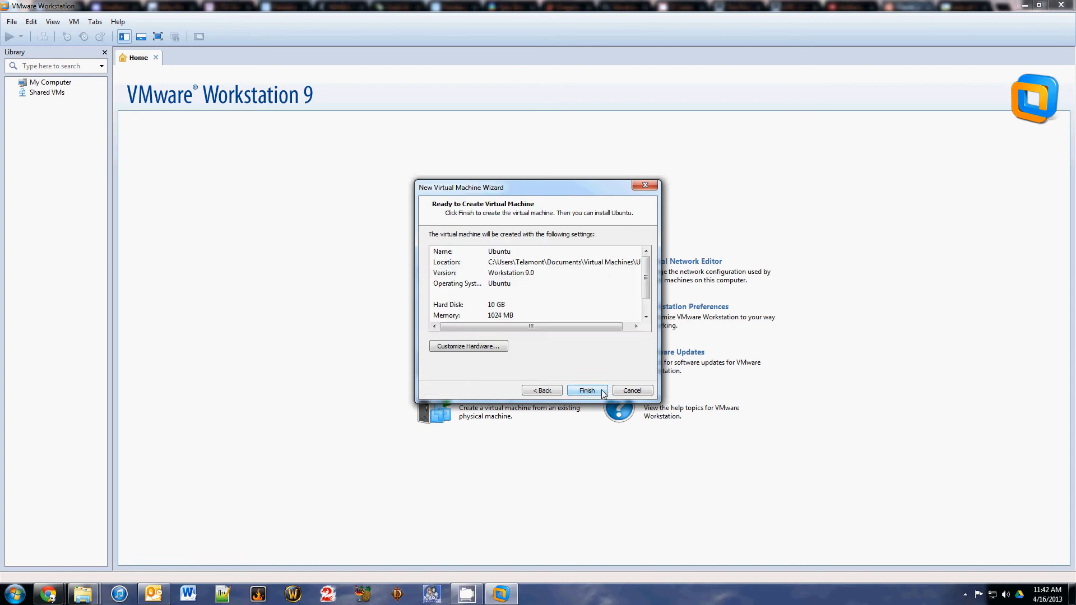
{"action": "left_click", "coordinate": [492, 347]}
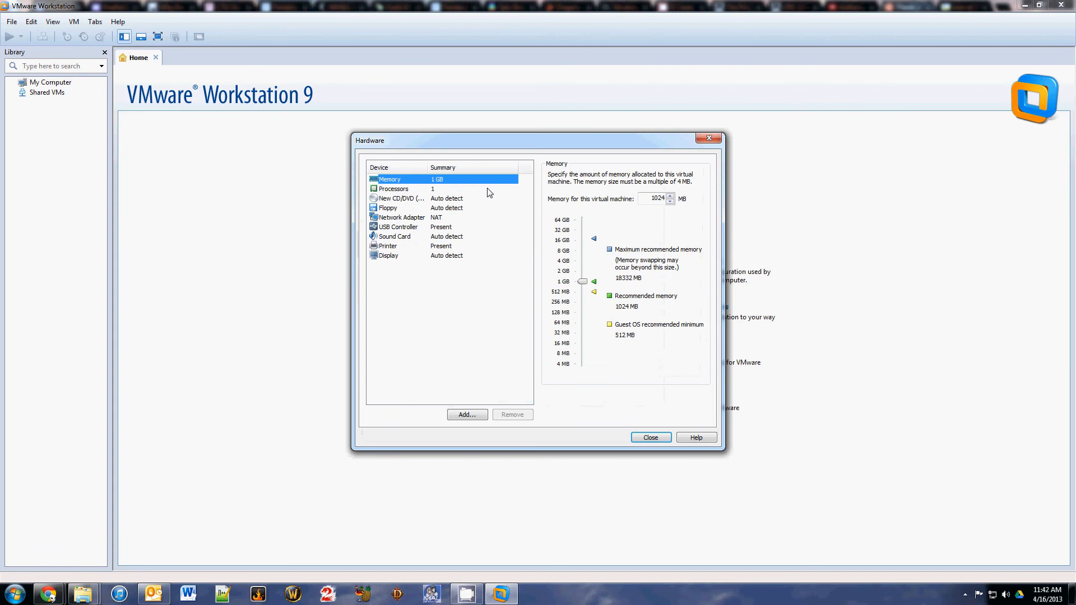
- Raise the VM's memory to 4 GB and set 2 cores per processor
{"action": "left_click", "coordinate": [584, 282]}
{"action": "left_click_drag", "start_coordinate": [585, 285], "coordinate": [583, 261]}
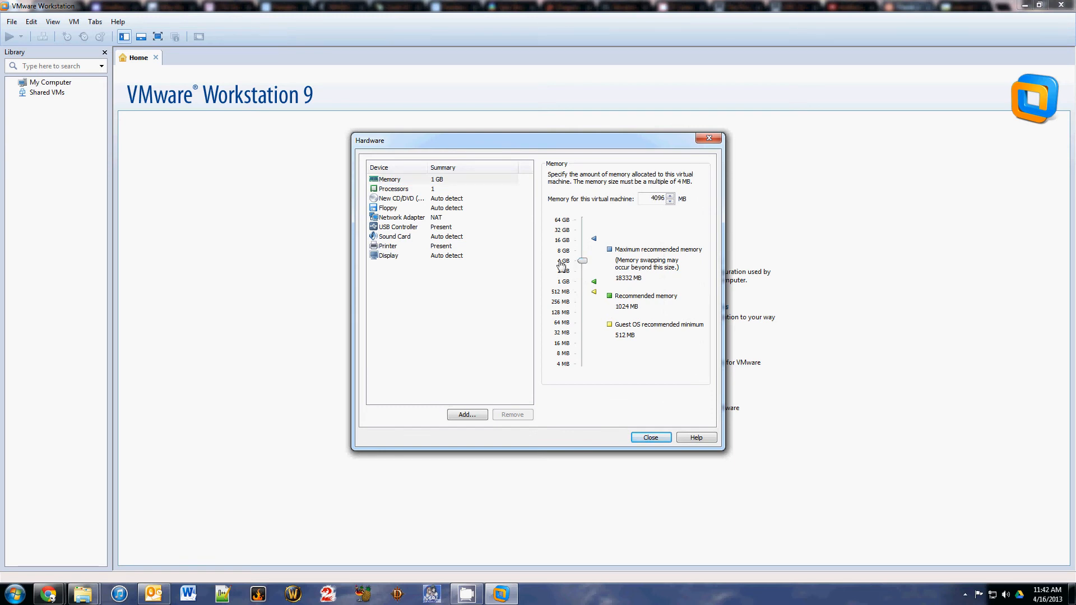
{"action": "left_click", "coordinate": [392, 190]}
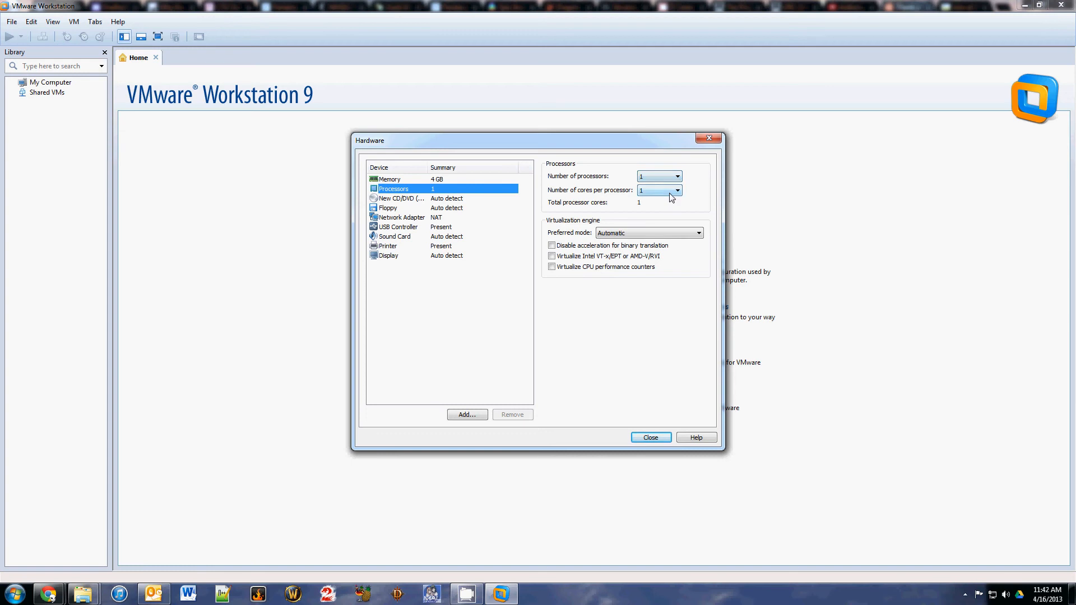
{"action": "left_click", "coordinate": [669, 193]}
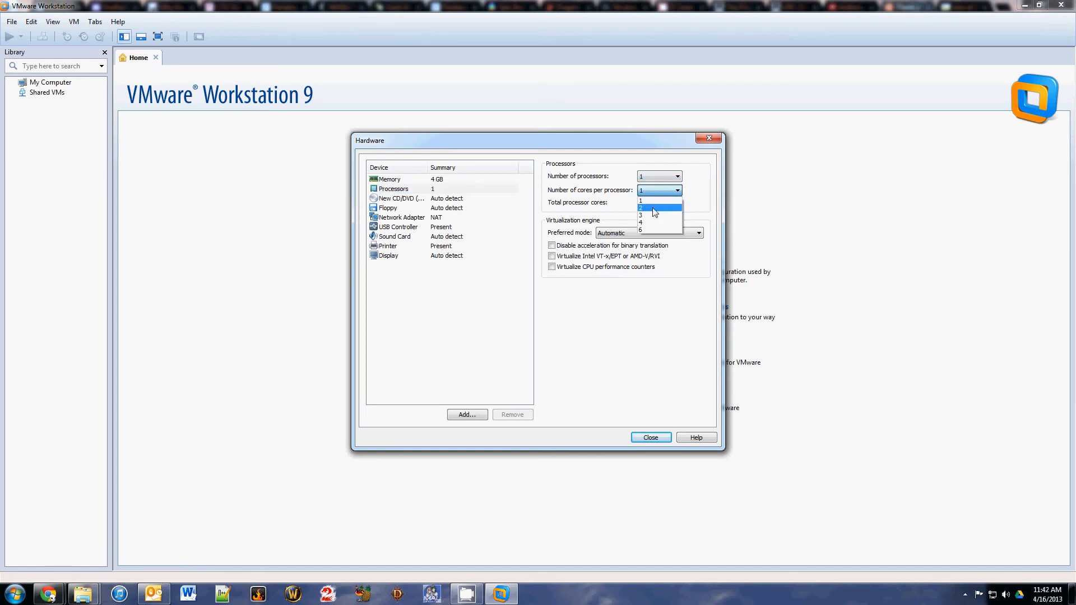
{"action": "left_click", "coordinate": [654, 208]}
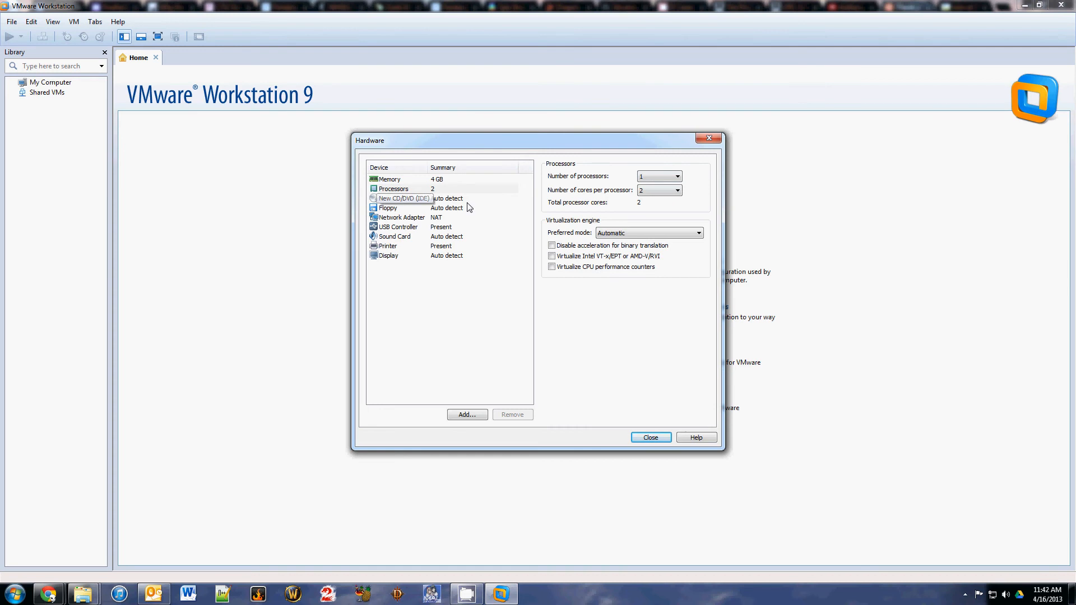
- Point the CD/DVD drive at the ubuntu-12.04.2-desktop-i386 ISO image file
{"action": "left_click", "coordinate": [423, 200]}
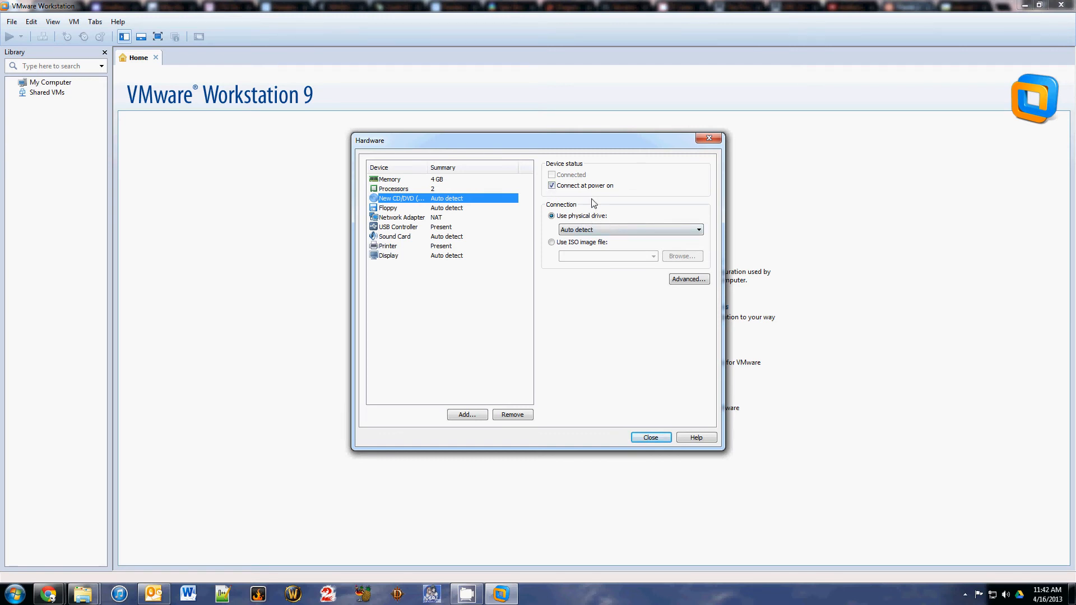
{"action": "left_click", "coordinate": [552, 243]}
{"action": "left_click", "coordinate": [685, 256]}
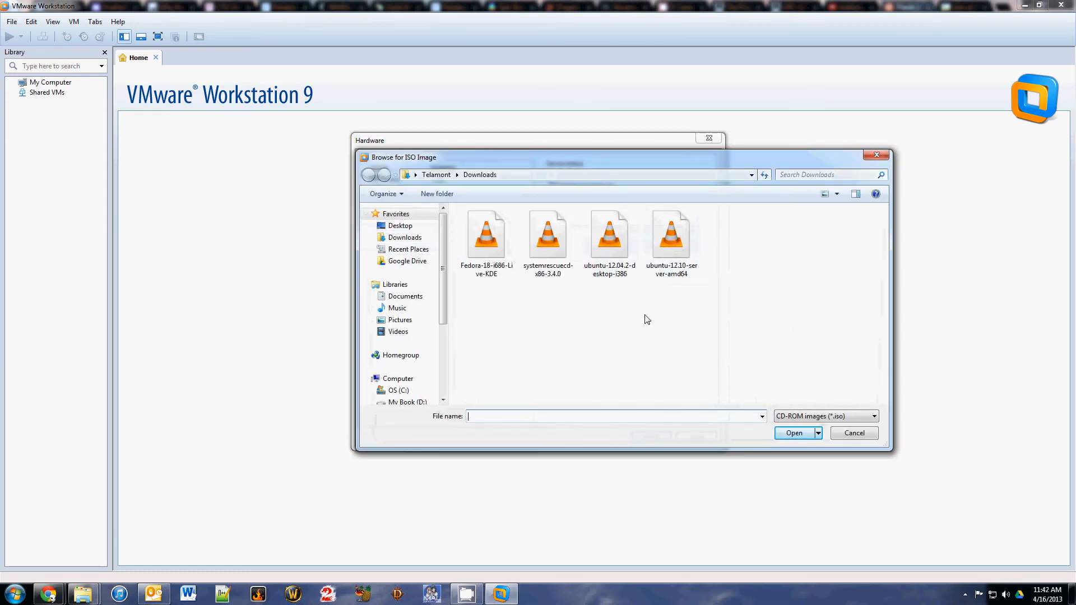
{"action": "left_click", "coordinate": [612, 241]}
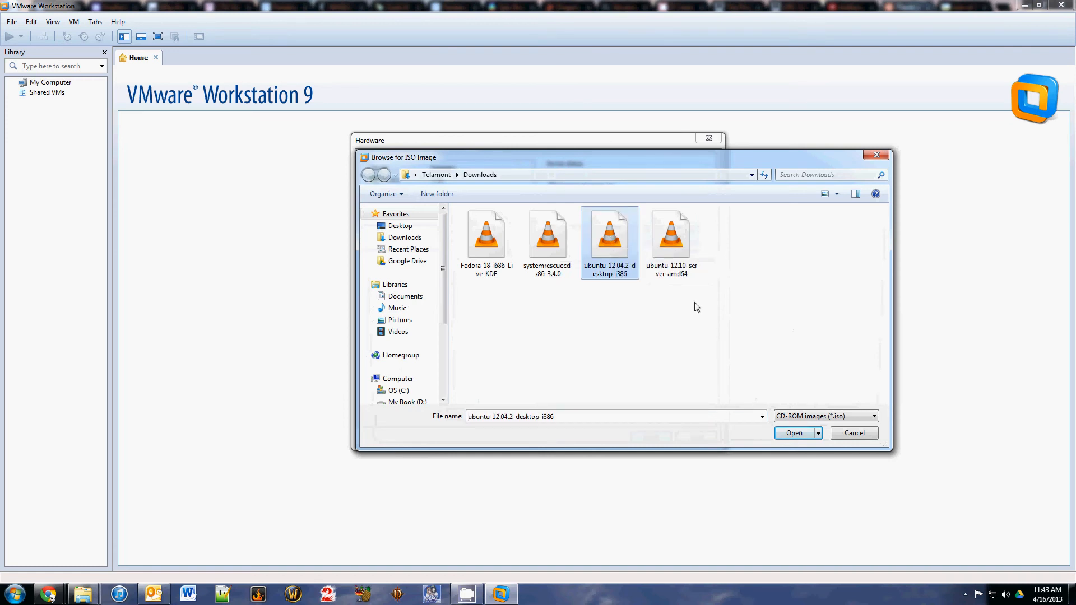
{"action": "left_click", "coordinate": [813, 434]}
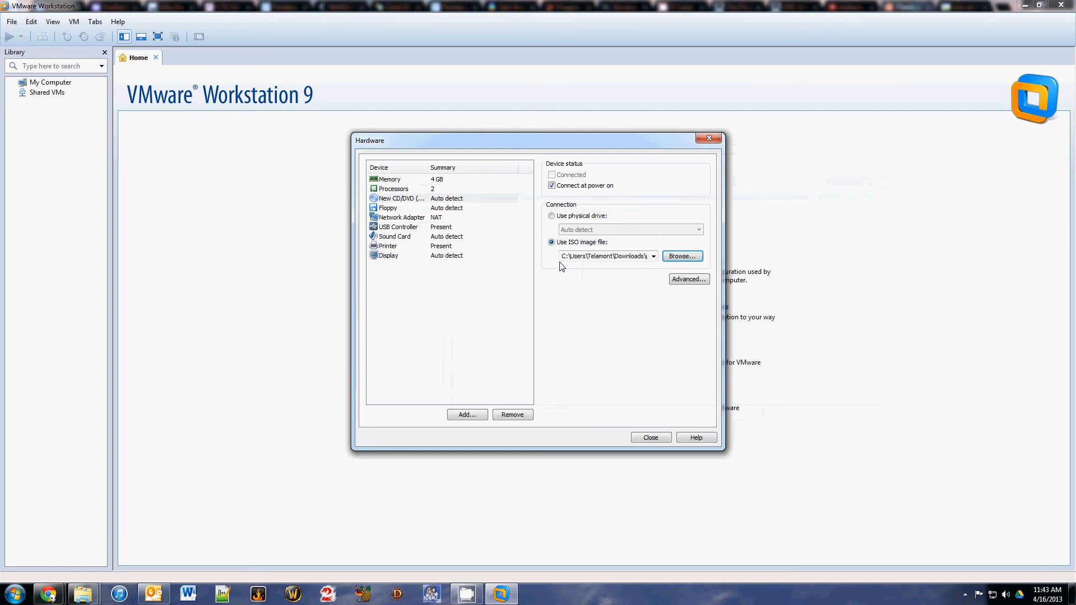
- Review Floppy, Network Adapter, USB, Sound Card, Printer and Display settings unchanged, then close and finish
{"action": "left_click", "coordinate": [393, 211]}
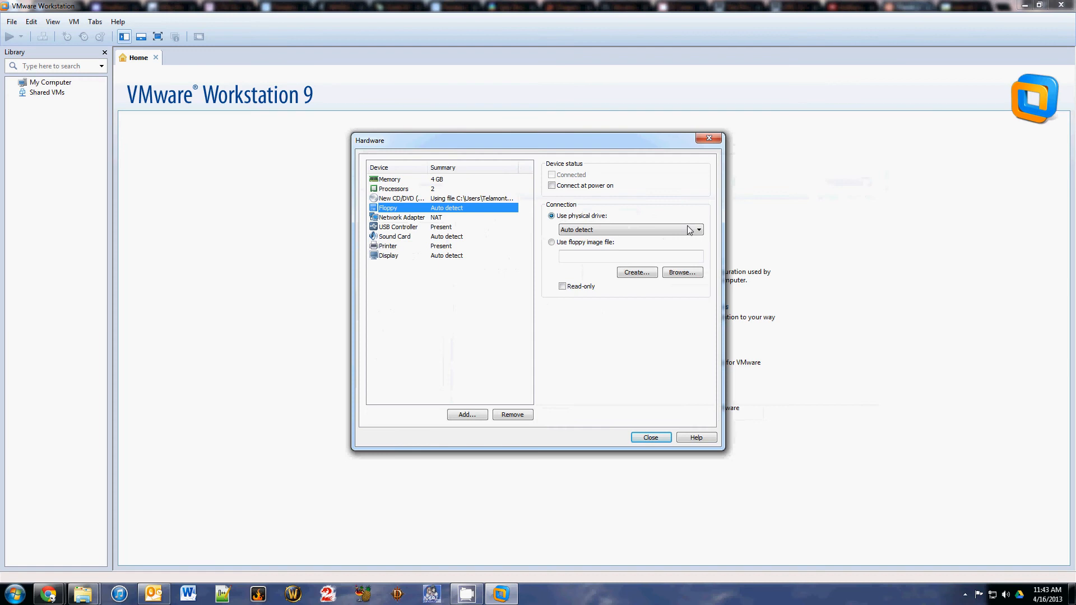
{"action": "left_click", "coordinate": [392, 219]}
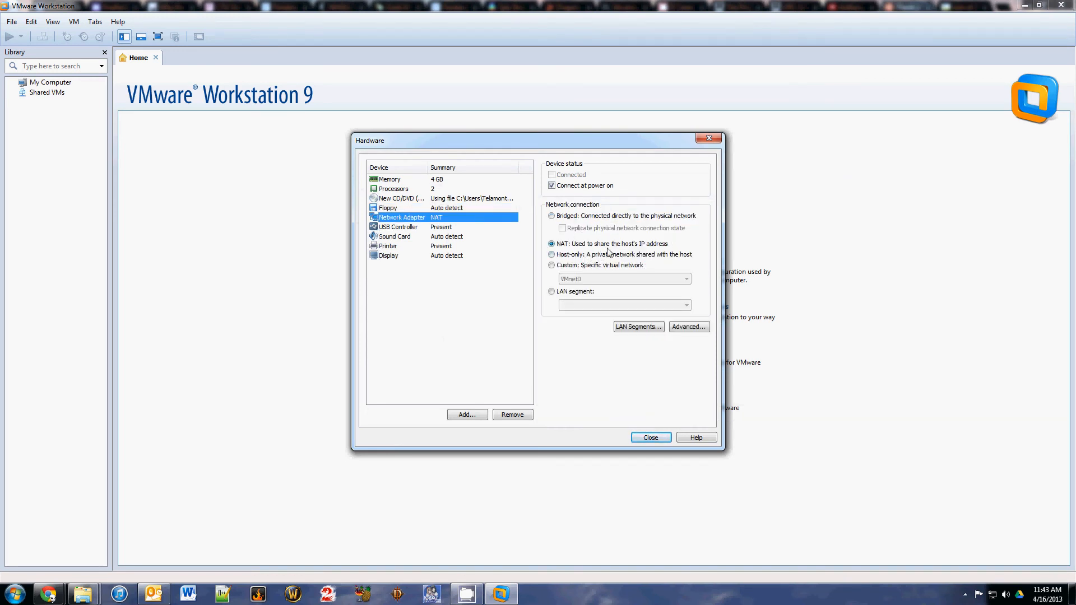
{"action": "left_click", "coordinate": [395, 229]}
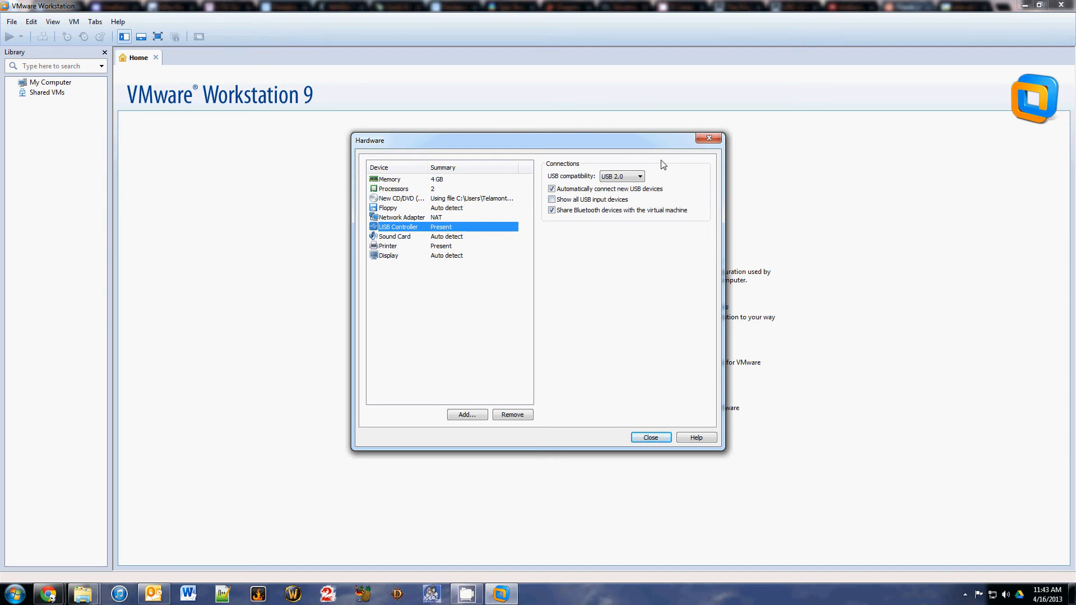
{"action": "left_click", "coordinate": [393, 238]}
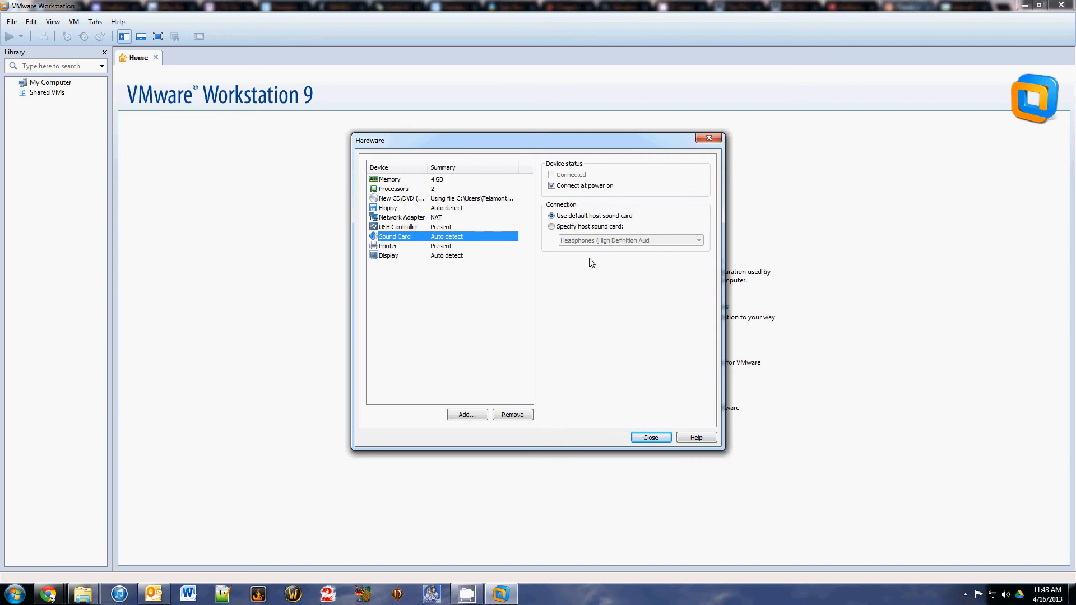
{"action": "left_click", "coordinate": [392, 247]}
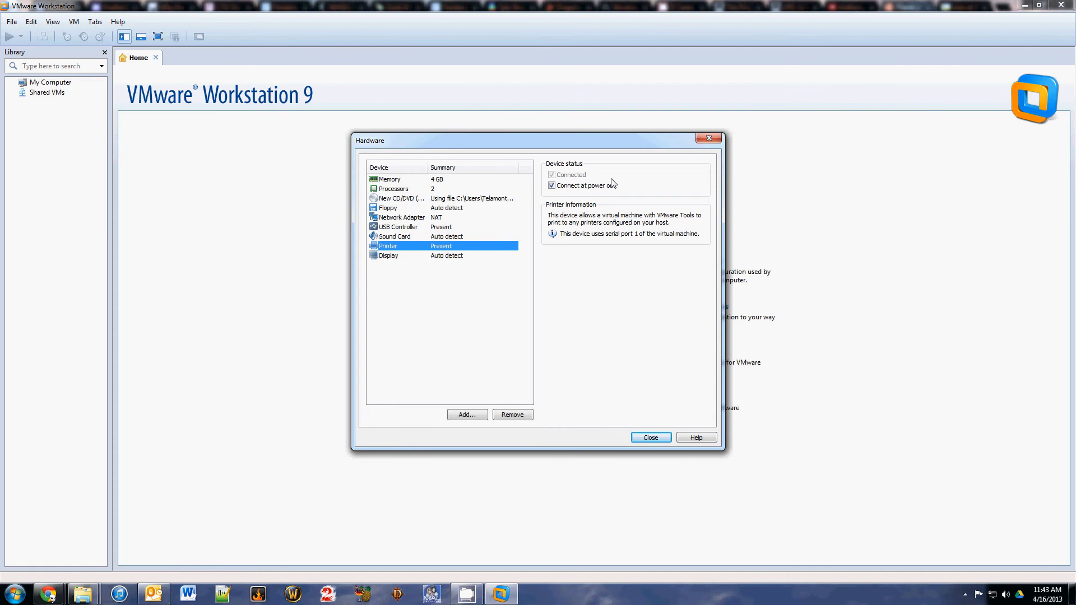
{"action": "left_click", "coordinate": [410, 258]}
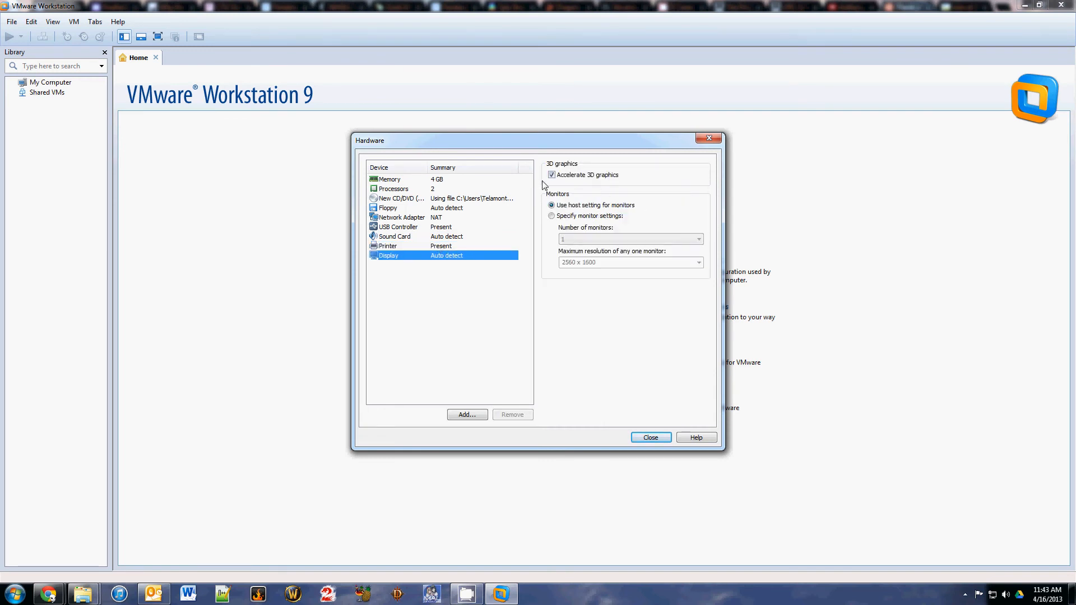
{"action": "left_click", "coordinate": [651, 438]}
{"action": "left_click", "coordinate": [588, 390]}
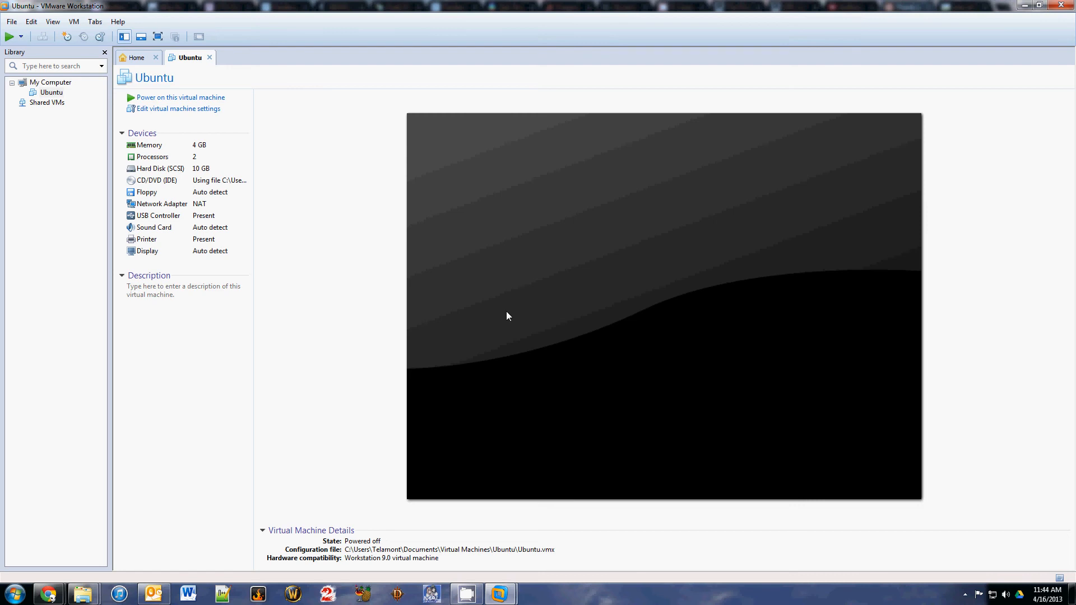
- Power on the new Ubuntu virtual machine so it boots from the ISO
{"action": "left_click", "coordinate": [172, 98]}
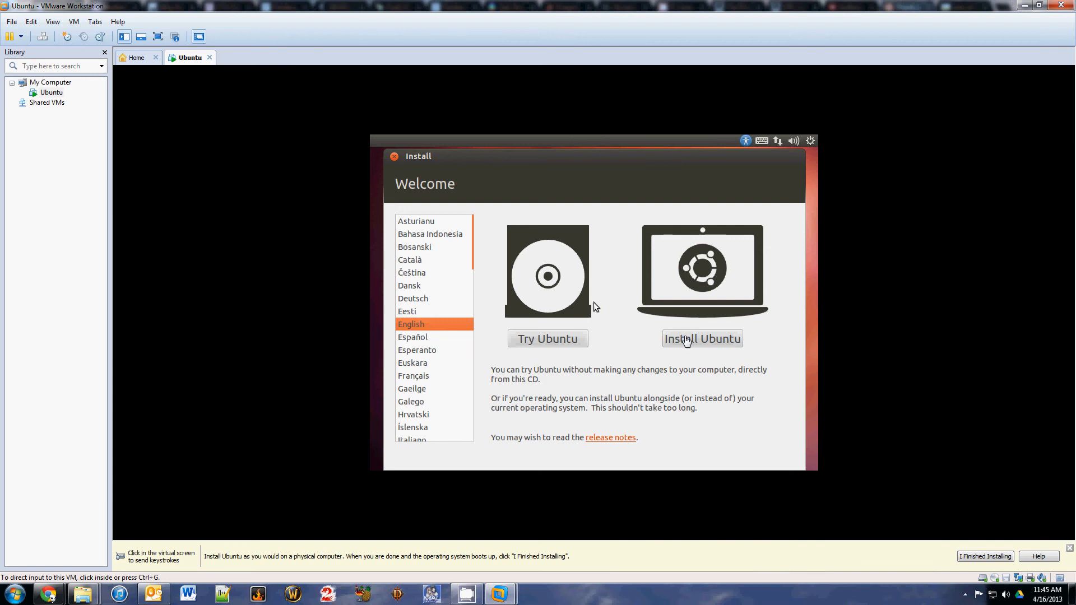
- Capture input in the VM and choose Install Ubuntu with English kept as the language
{"action": "left_click", "coordinate": [594, 302]}
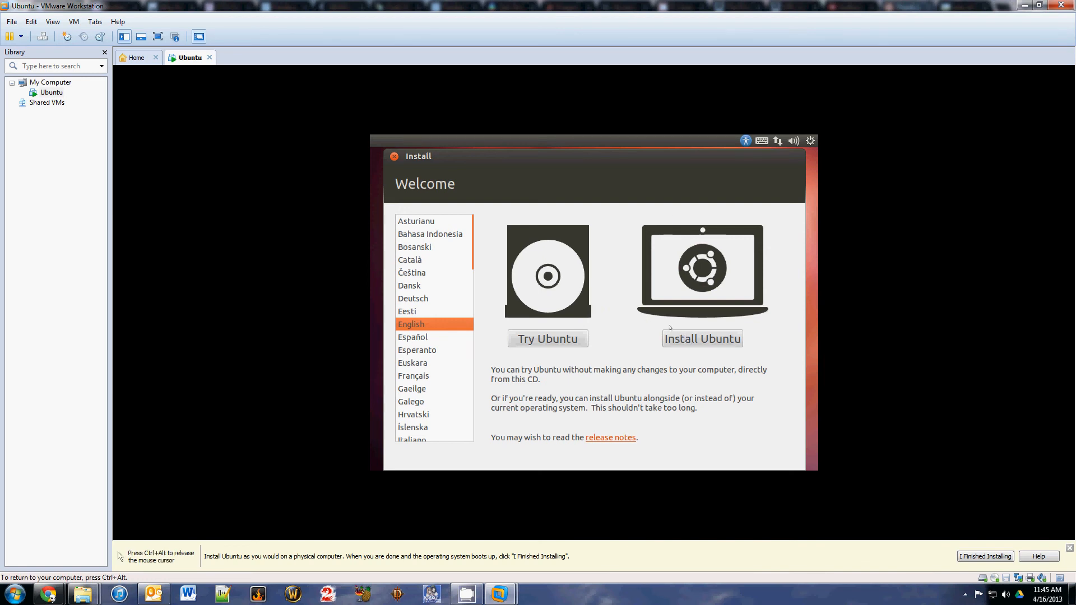
{"action": "left_click", "coordinate": [688, 338]}
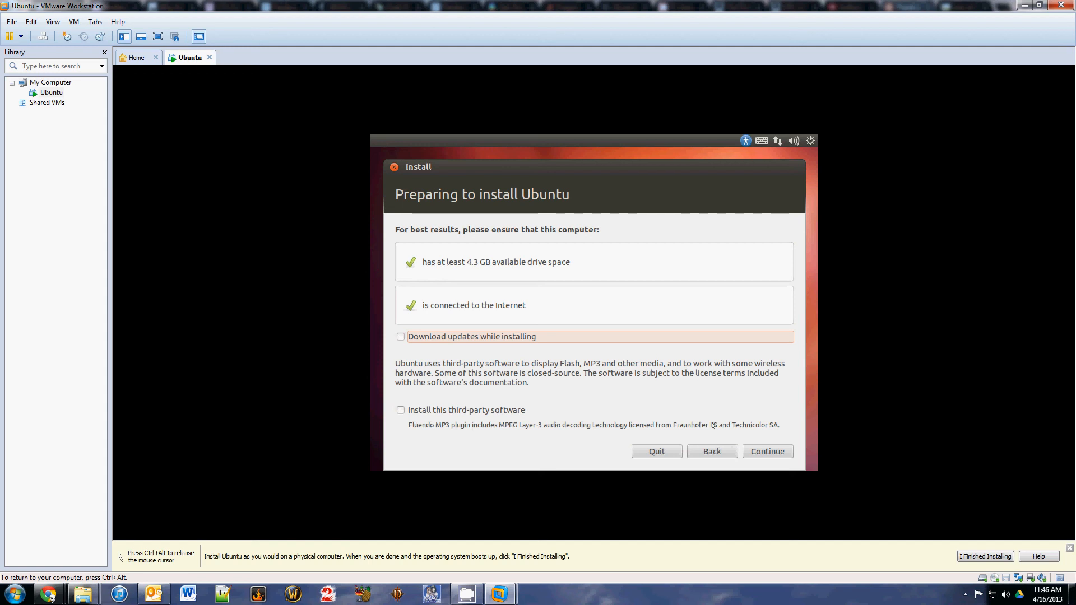
- Continue past the Preparing to install Ubuntu checks to the Installation type page
{"action": "left_click", "coordinate": [768, 453]}
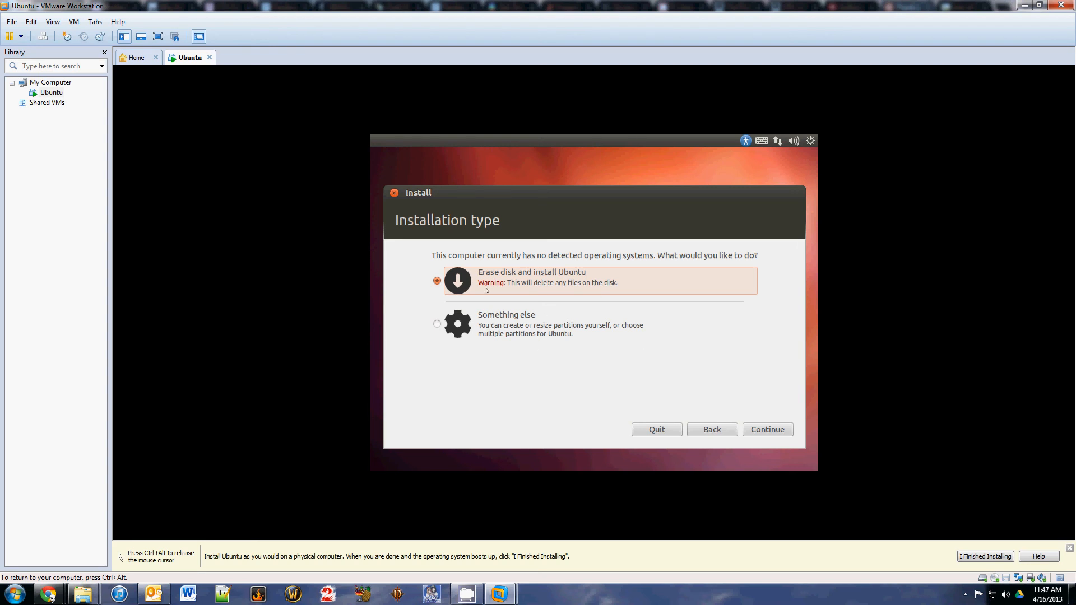
- Erase the disk and install Ubuntu onto the single 10.7 GB SCSI3 virtual drive
{"action": "left_click", "coordinate": [745, 433]}
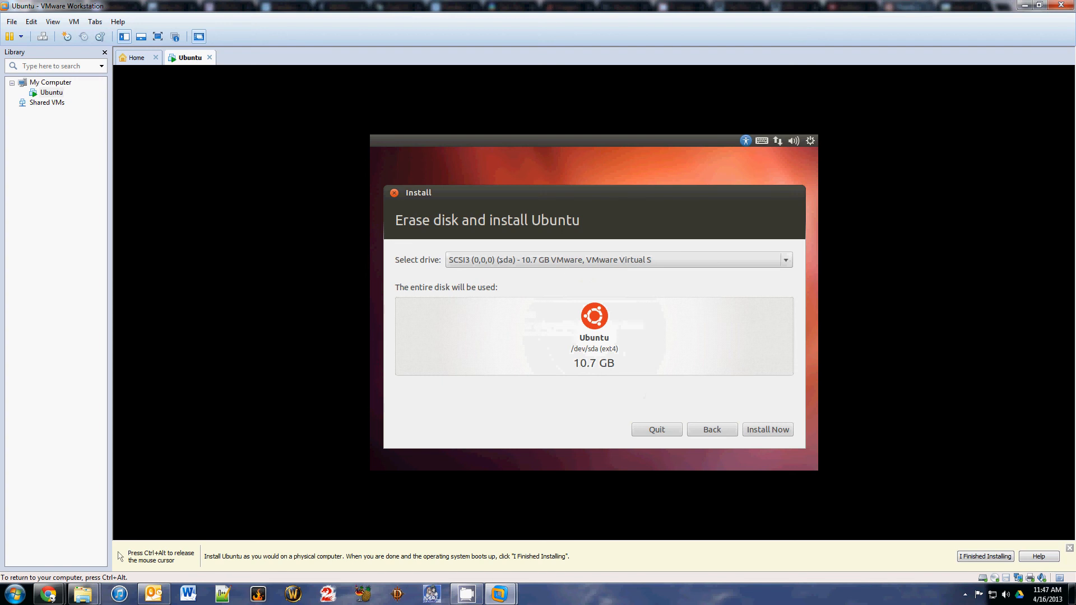
{"action": "left_click", "coordinate": [505, 260]}
{"action": "left_click", "coordinate": [515, 261]}
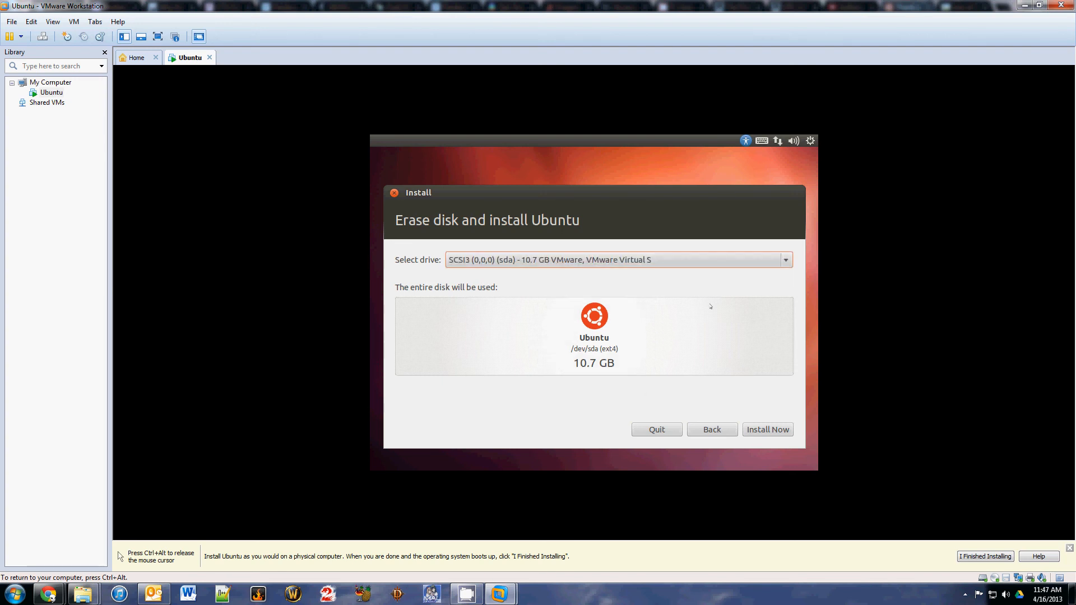
{"action": "left_click", "coordinate": [782, 432]}
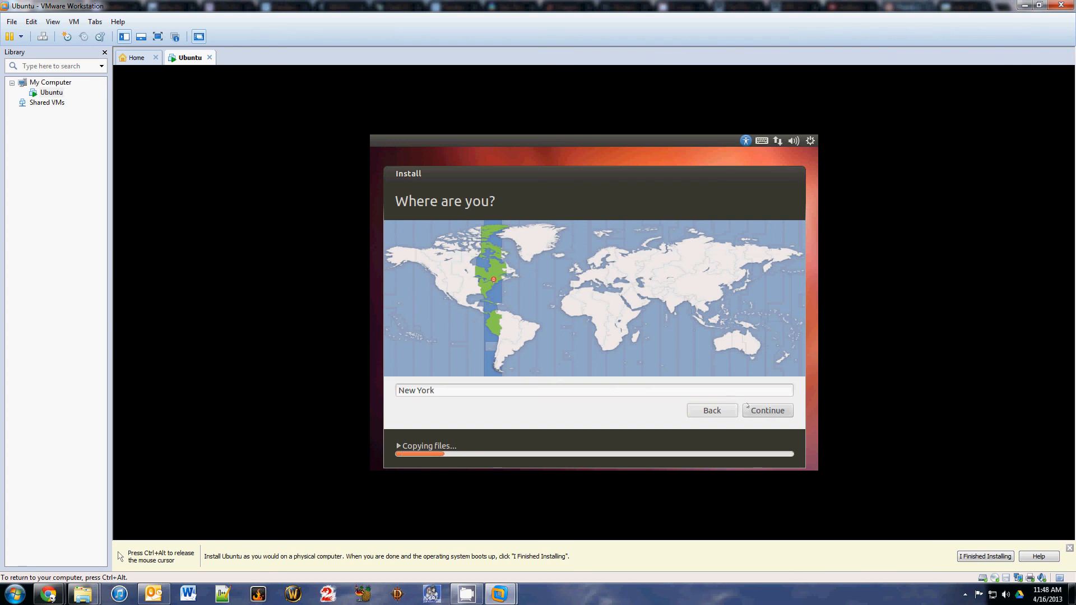
- Keep New York as the location and English (US) as the keyboard layout
{"action": "left_click", "coordinate": [767, 410]}
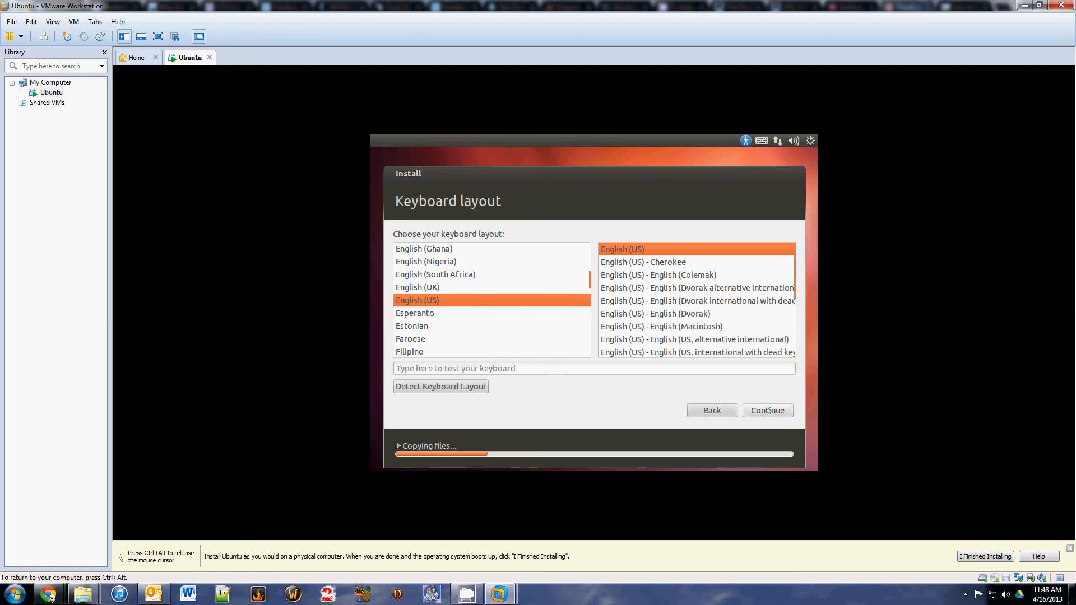
{"action": "left_click", "coordinate": [768, 411]}
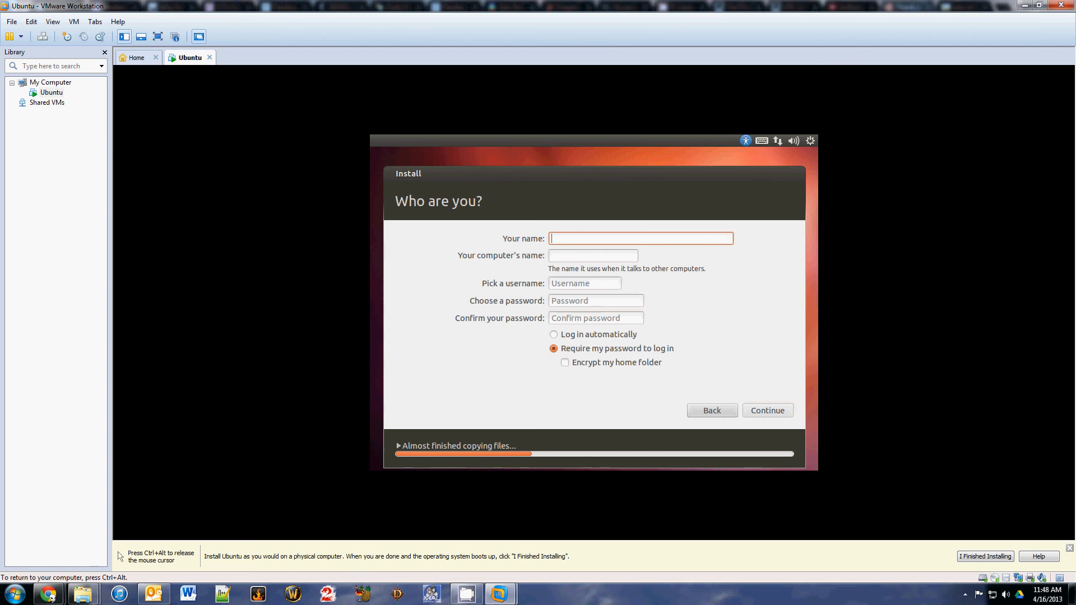
- Enter 'ubuntu' as the account name, set and confirm the password, submit, and advance the slideshow
{"action": "type", "text": "ubuntu"}
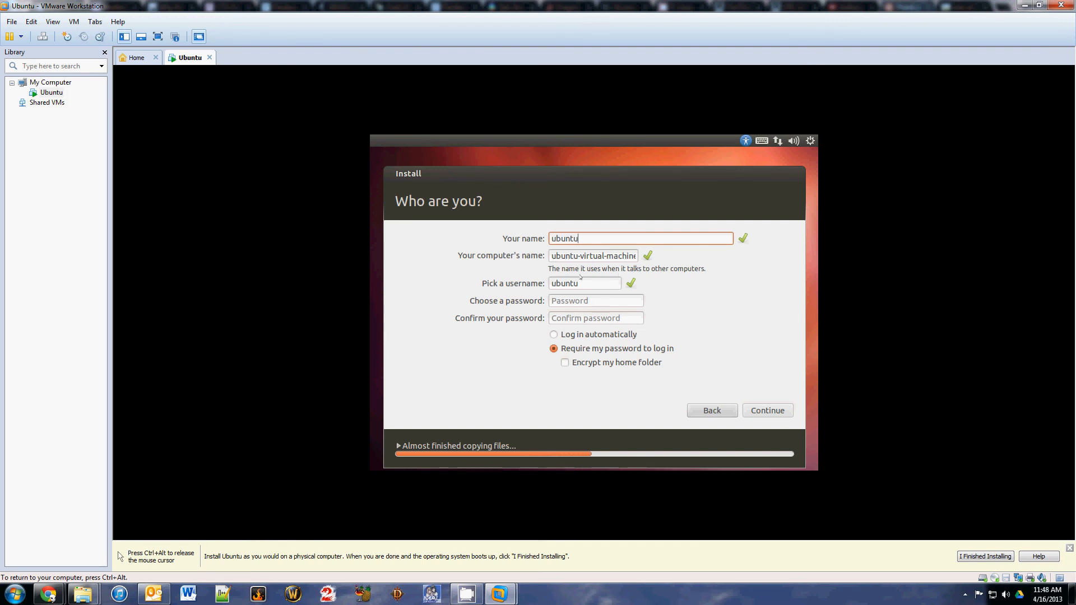
{"action": "left_click", "coordinate": [583, 282]}
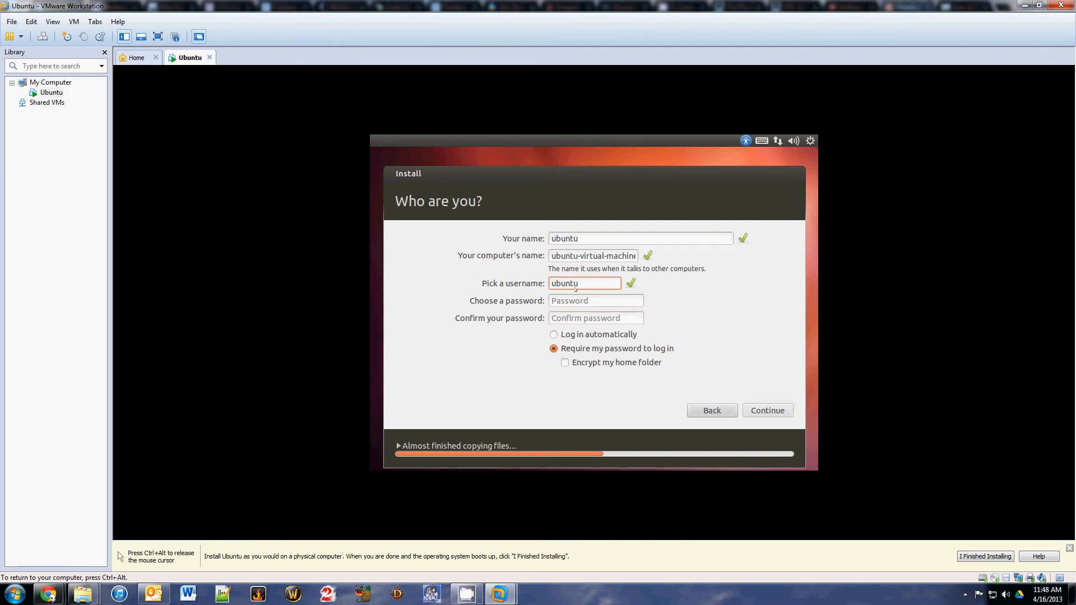
{"action": "left_click", "coordinate": [600, 296]}
{"action": "type", "text": "pass"}
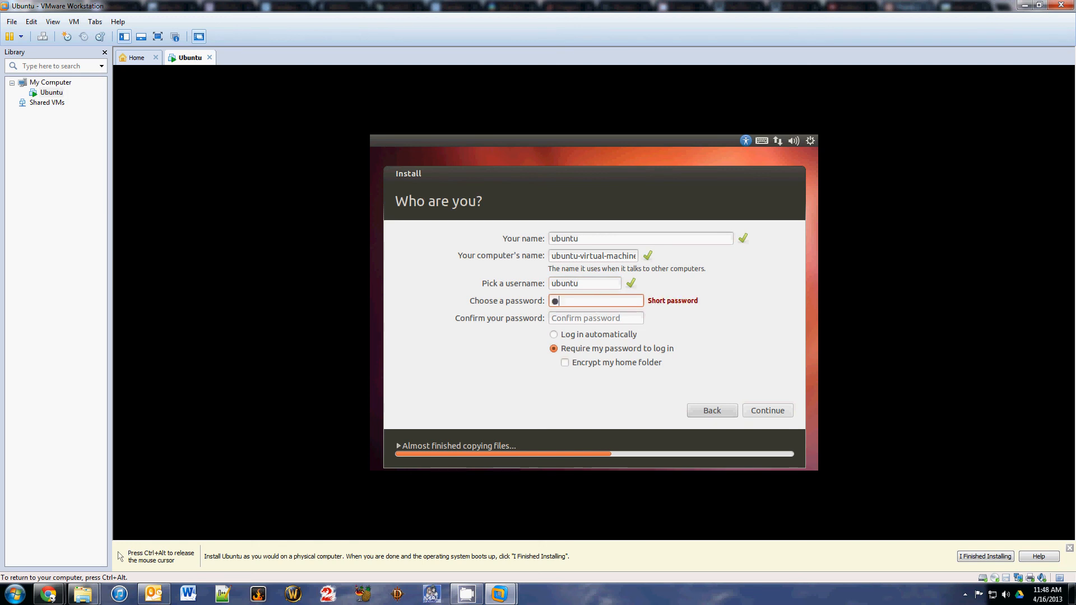
{"action": "key", "text": "BackSpace"}
{"action": "key", "text": "BackSpace"}
{"action": "key", "text": "BackSpace"}
{"action": "key", "text": "BackSpace"}
{"action": "type", "text": "password"}
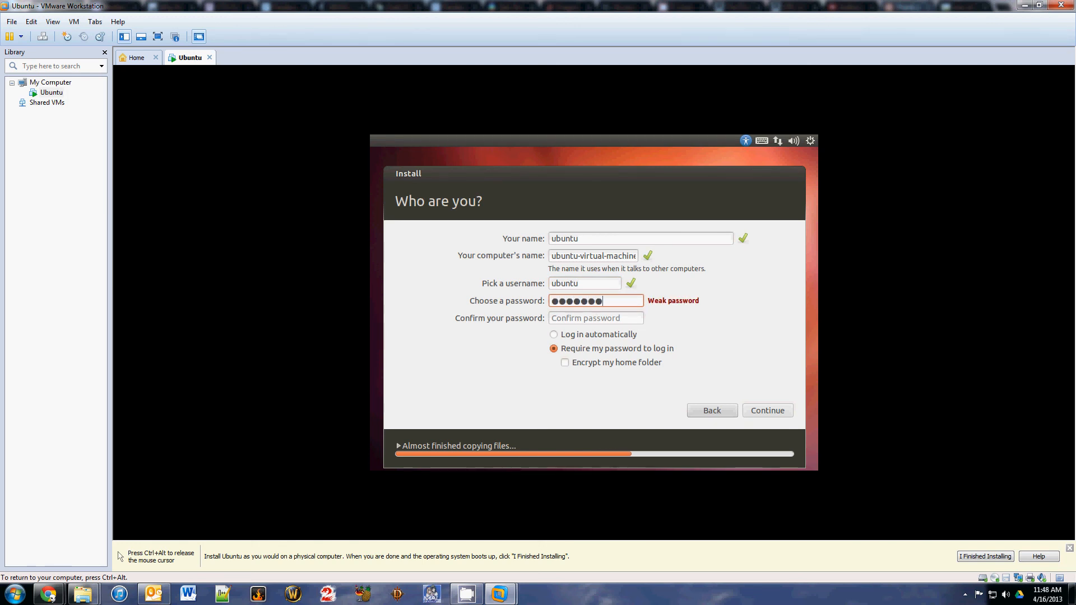
{"action": "key", "text": "Tab"}
{"action": "type", "text": "password"}
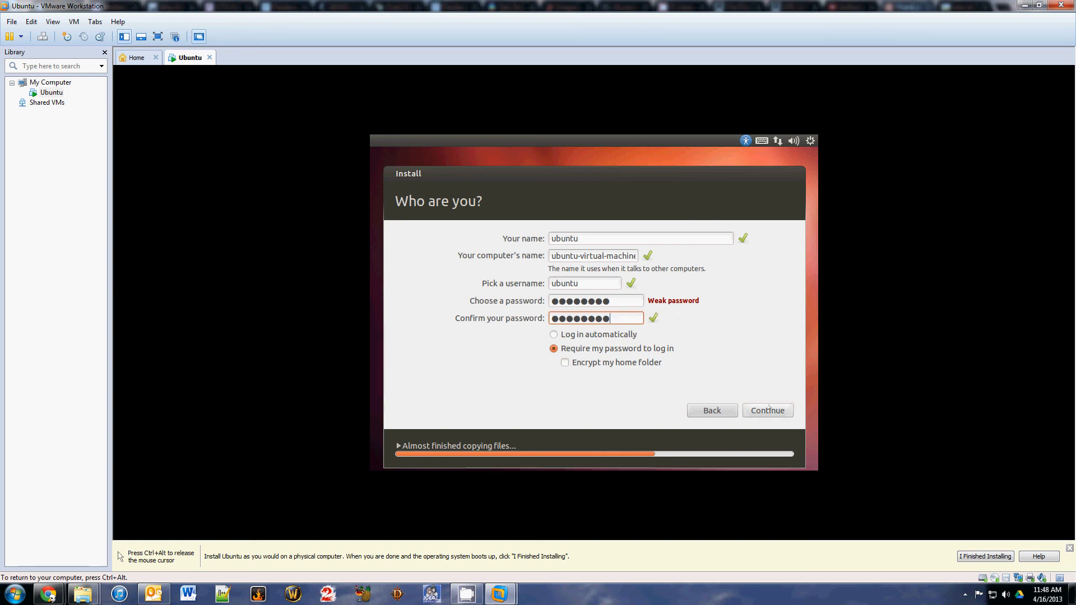
{"action": "left_click", "coordinate": [769, 410]}
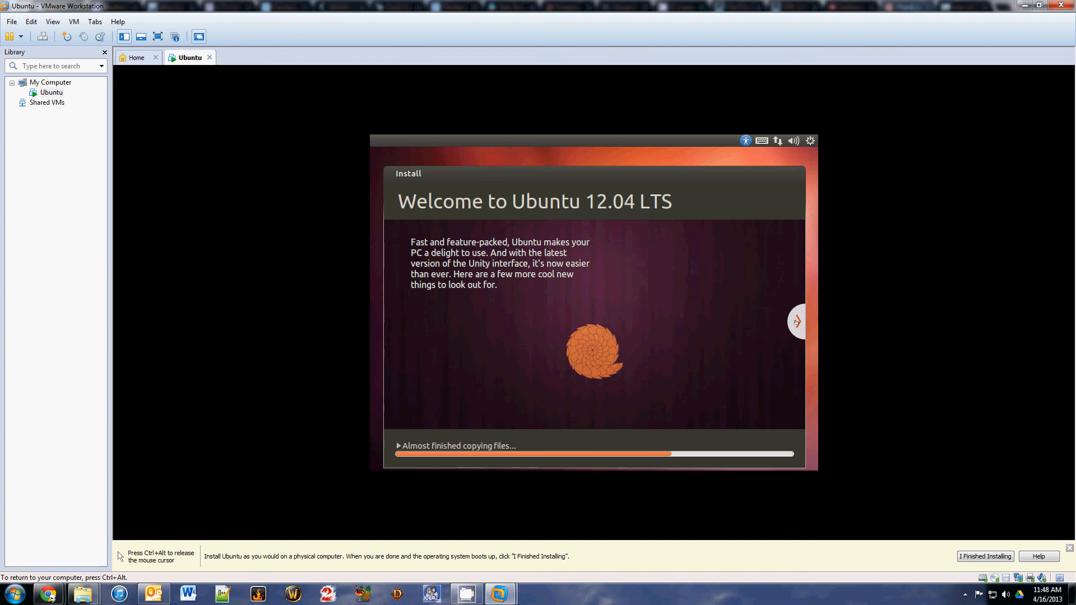
{"action": "left_click", "coordinate": [796, 322]}
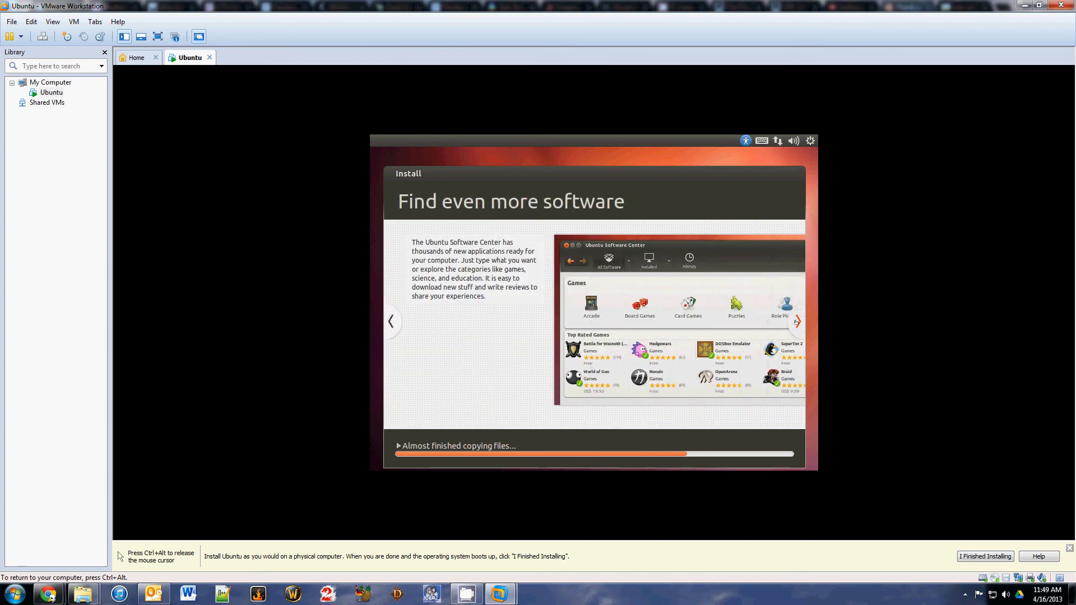
- Page through the software, cloud, music, web and office slides to the final Any questions? slide
{"action": "left_click", "coordinate": [796, 322]}
{"action": "left_click", "coordinate": [796, 322]}
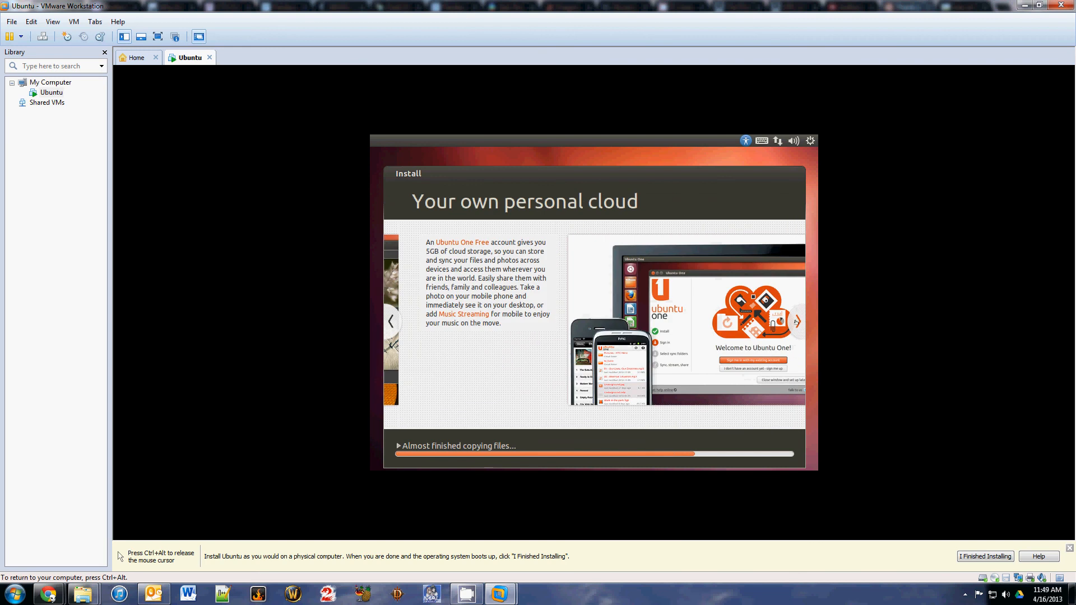
{"action": "left_click", "coordinate": [796, 322]}
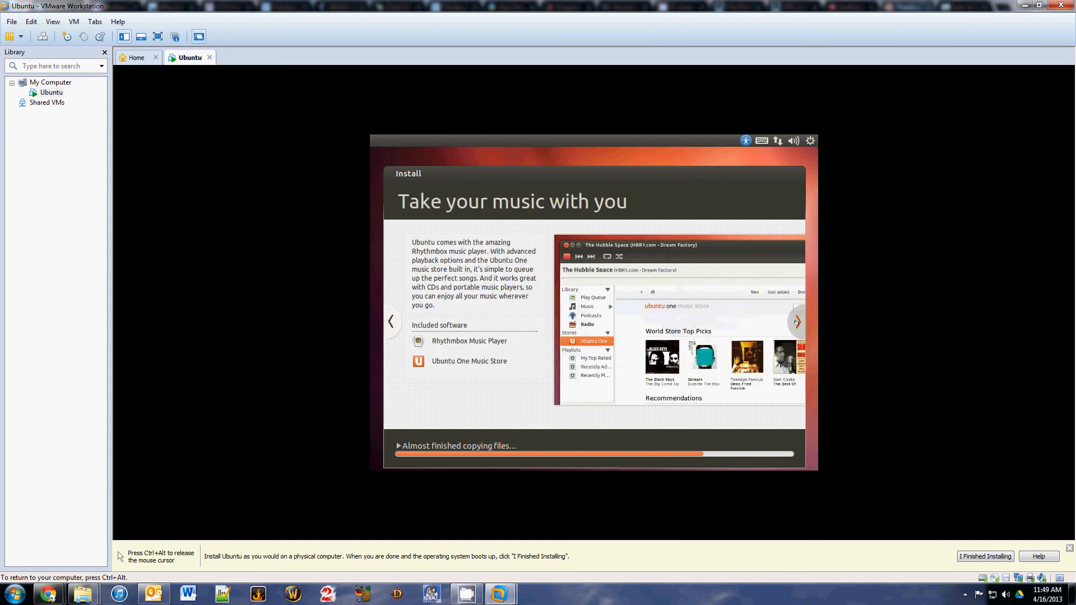
{"action": "left_click", "coordinate": [796, 321]}
{"action": "left_click", "coordinate": [796, 322]}
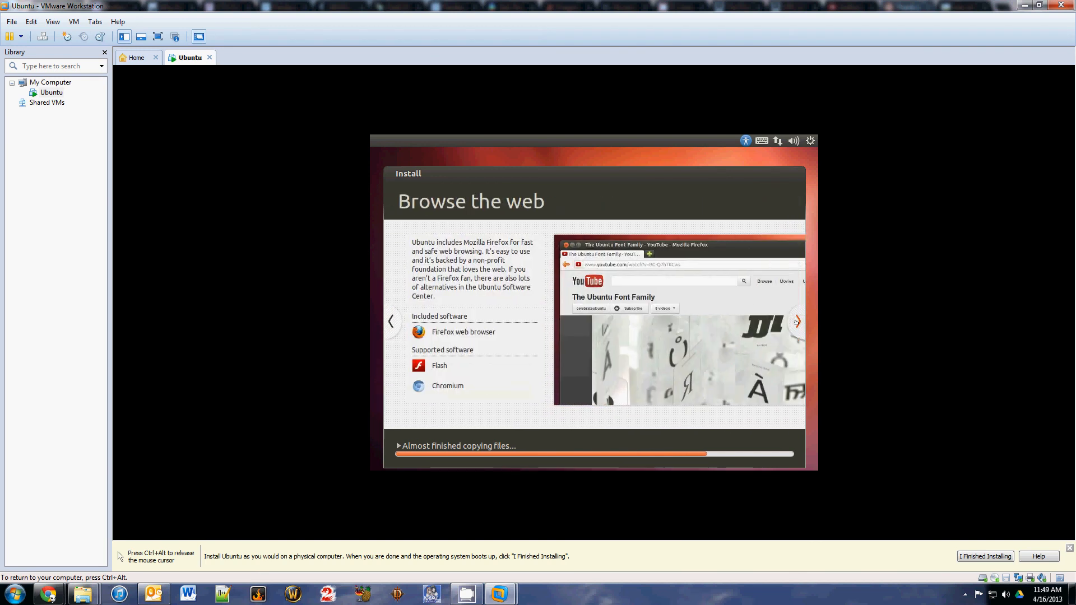
{"action": "left_click", "coordinate": [796, 322]}
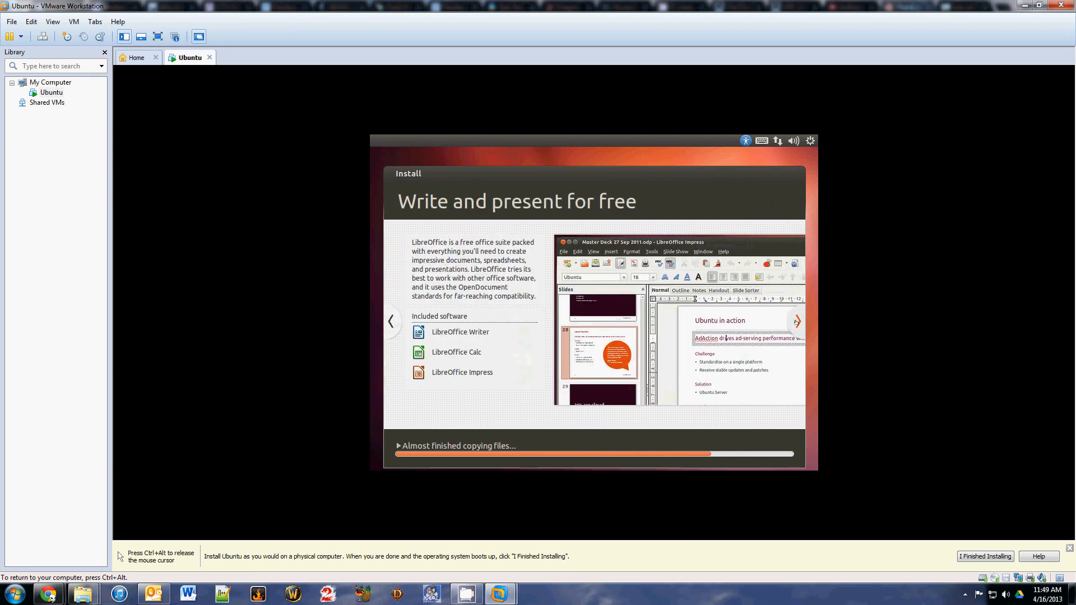
{"action": "left_click", "coordinate": [796, 322]}
{"action": "left_click", "coordinate": [796, 321]}
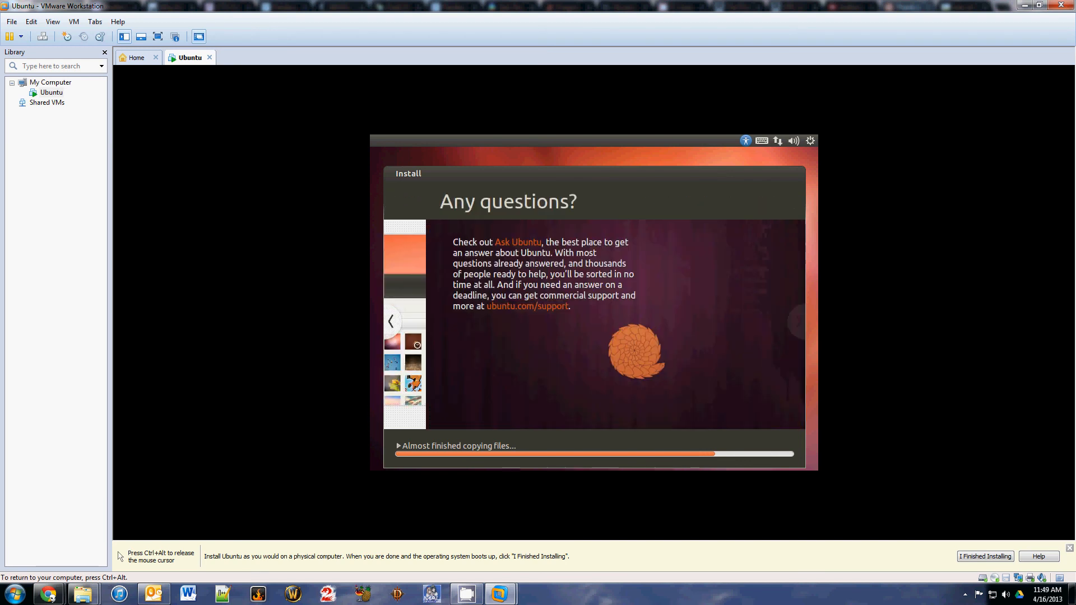
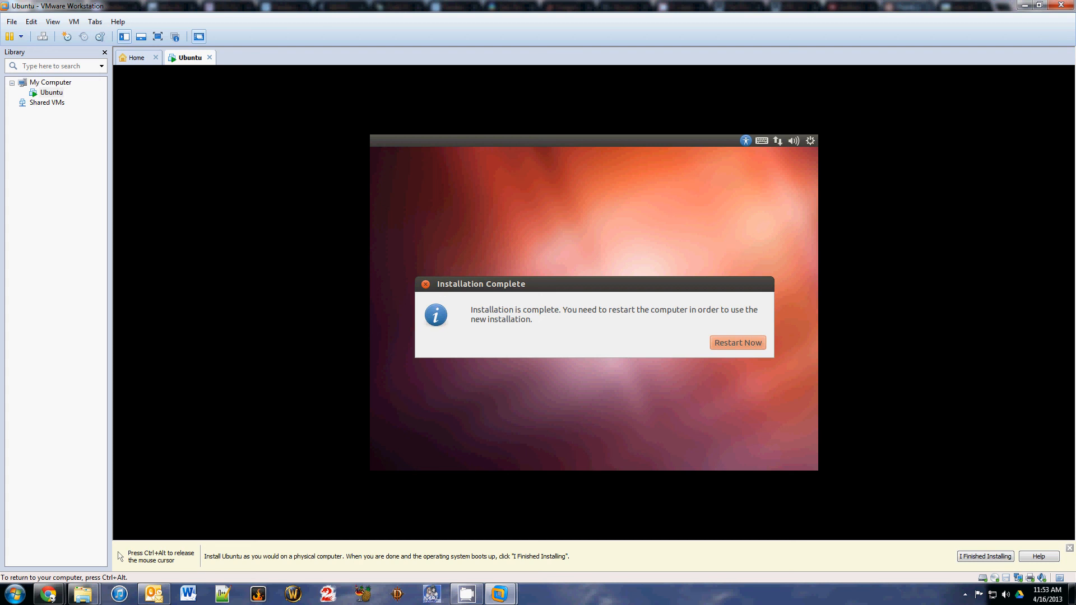
- Choose Restart Now in the Installation Complete dialog to reboot the new Ubuntu VM
{"action": "left_click", "coordinate": [747, 342]}
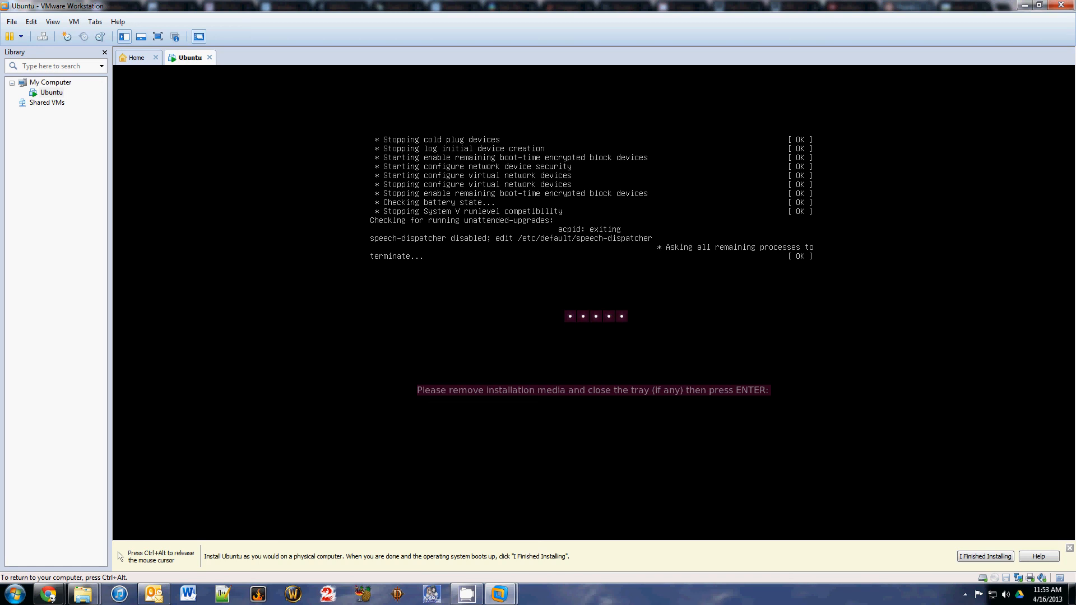
- Confirm the media-removal prompt to reboot, then log in as 'ubuntu' with the account password
{"action": "key", "text": "Return"}
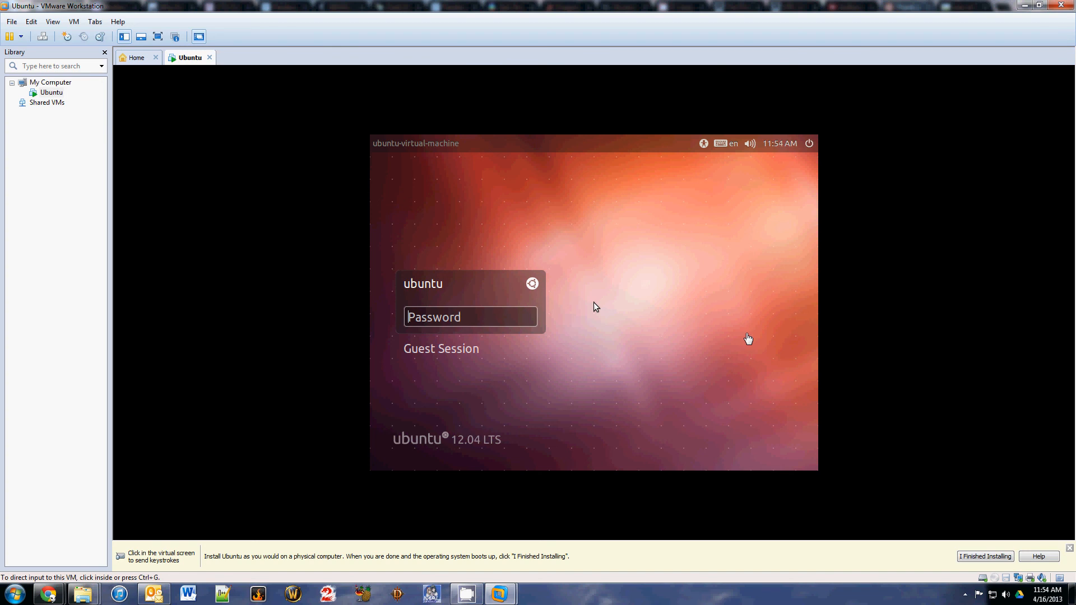
{"action": "left_click", "coordinate": [476, 318]}
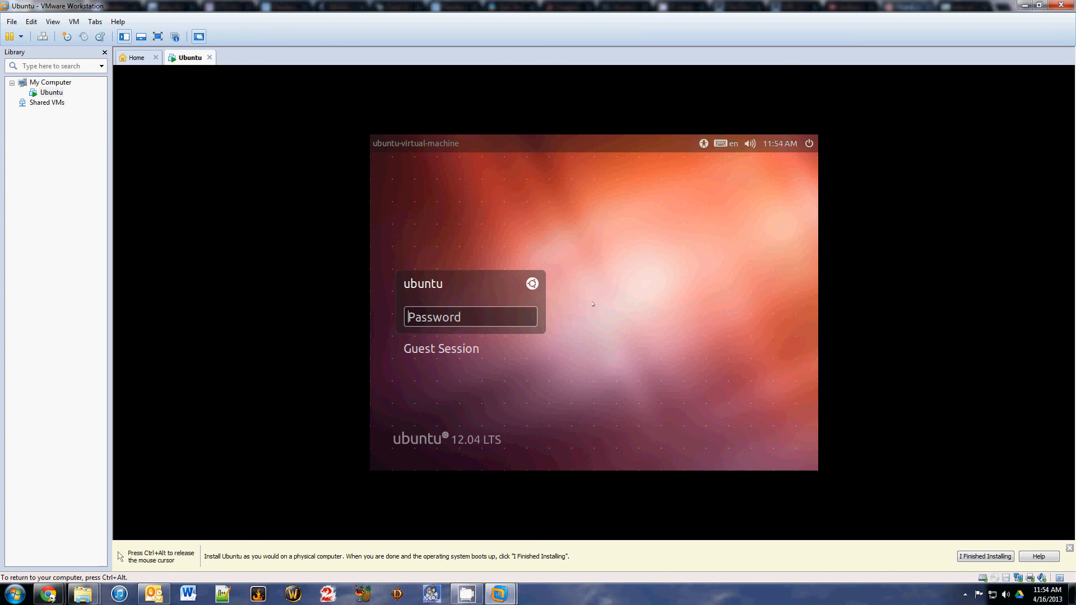
{"action": "type", "text": "ubuntu1"}
{"action": "key", "text": "Return"}
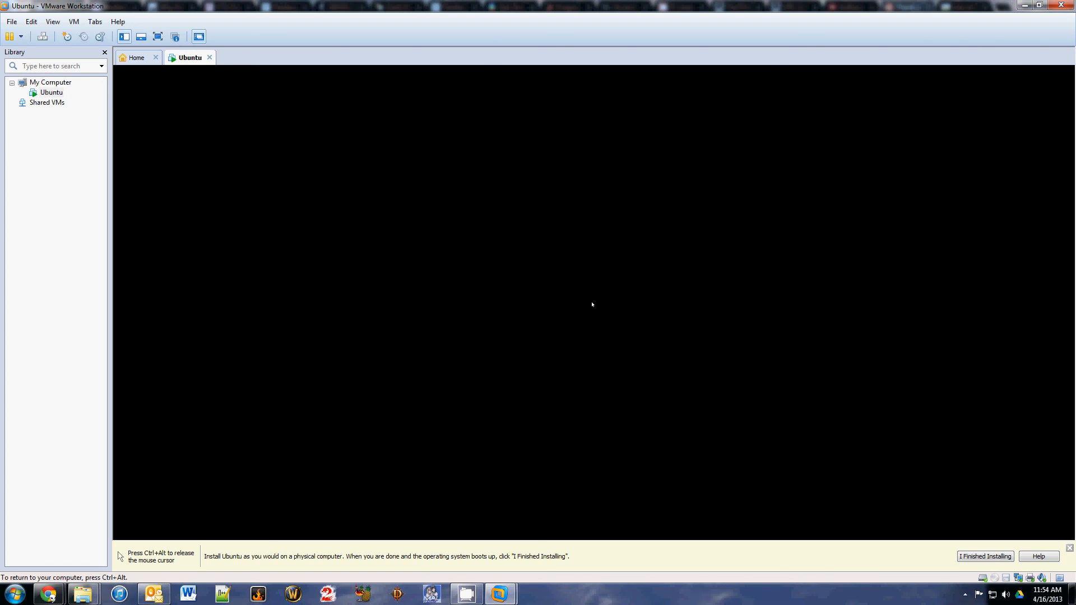